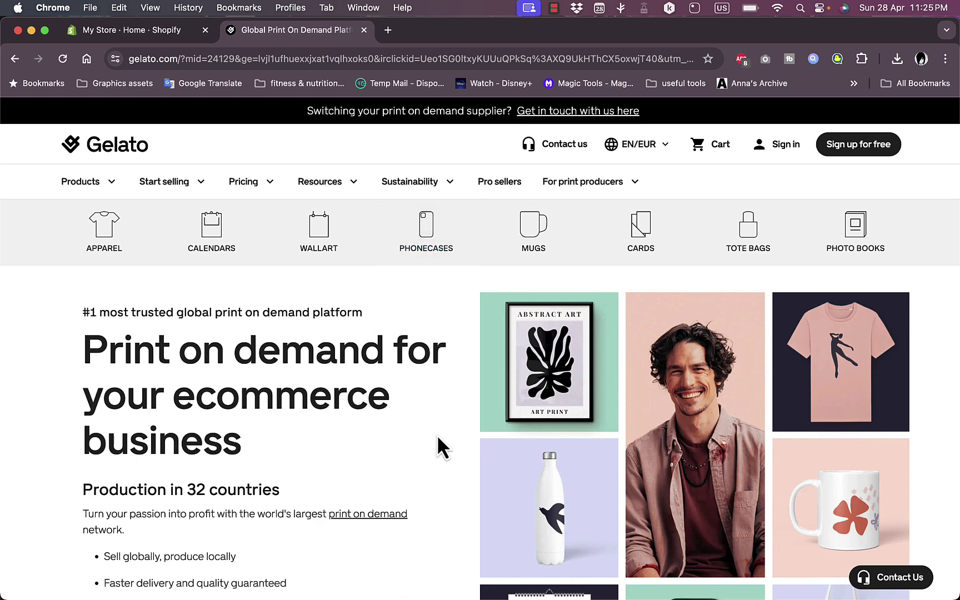
scroll(437, 434, "down", 10)
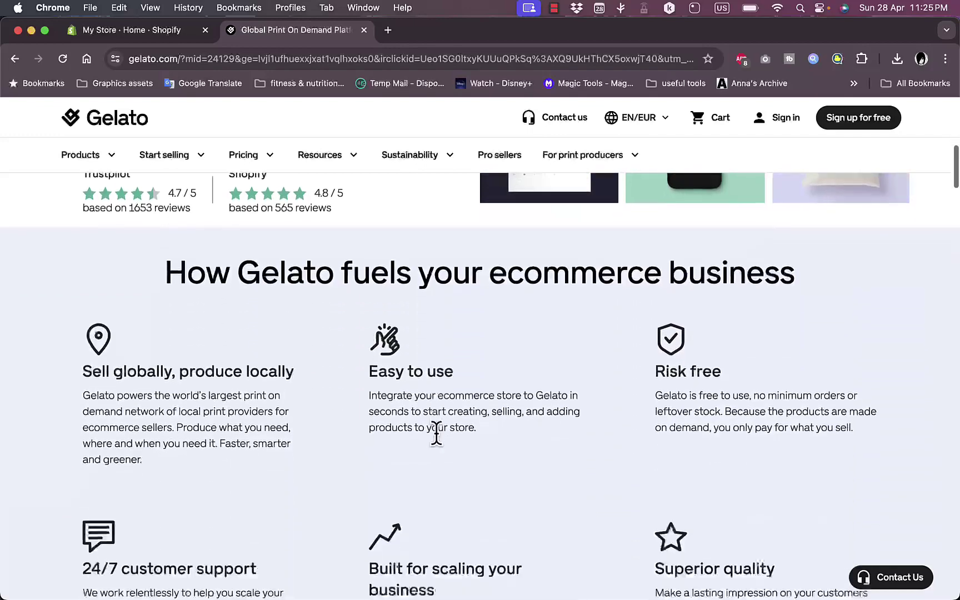
scroll(437, 435, "down", 10)
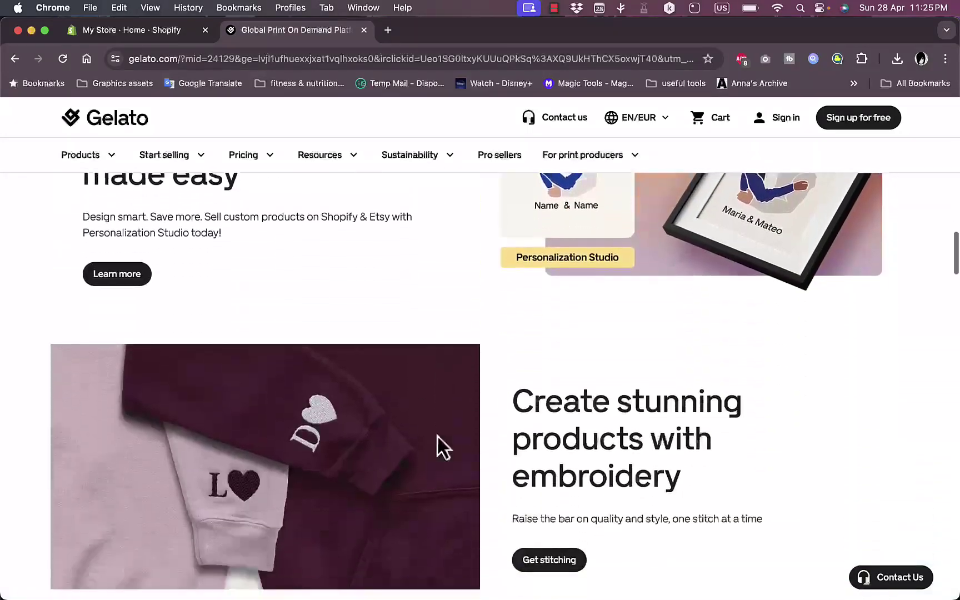
scroll(437, 434, "down", 3)
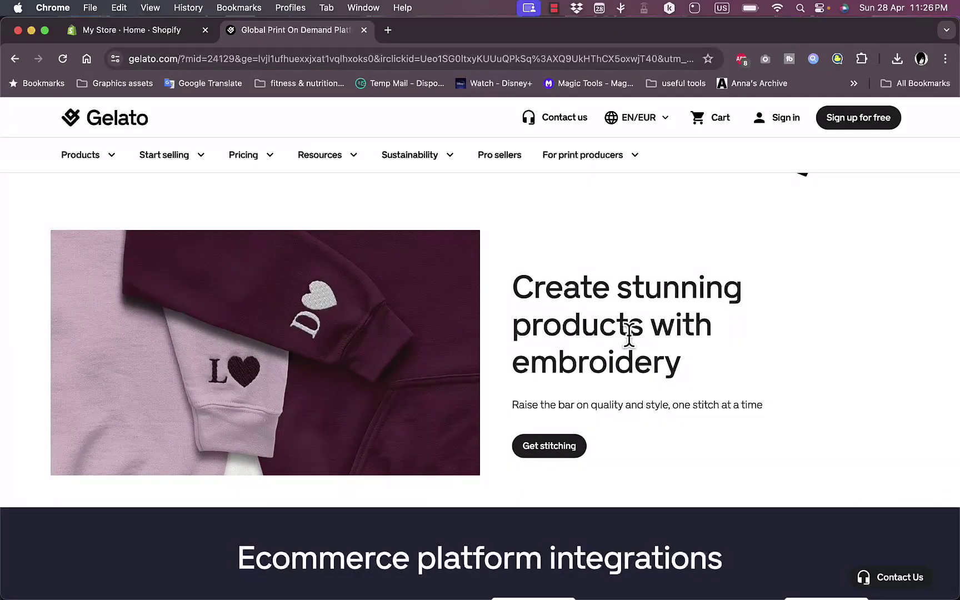
scroll(628, 335, "down", 10)
scroll(633, 344, "up", 5)
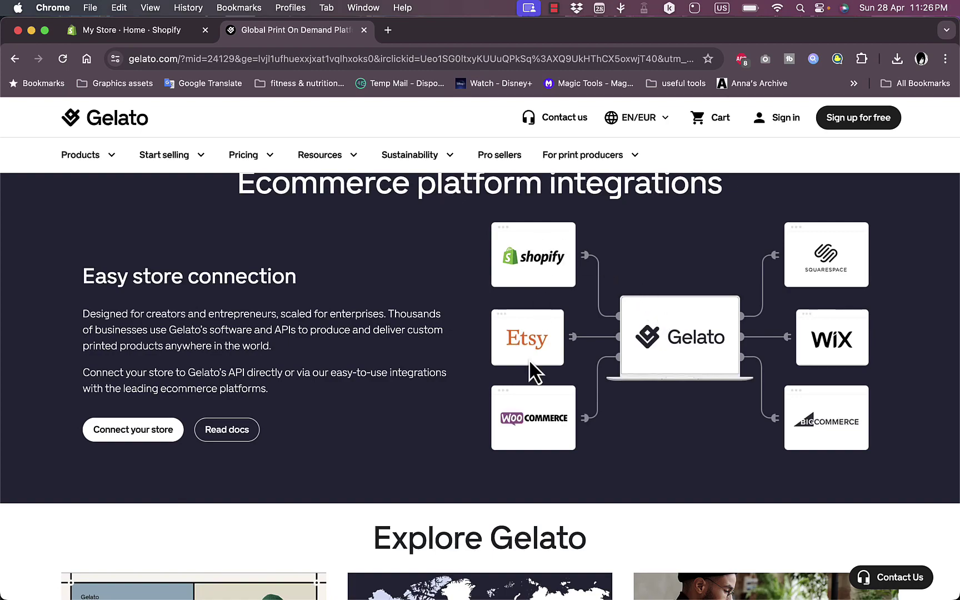
scroll(653, 369, "down", 8)
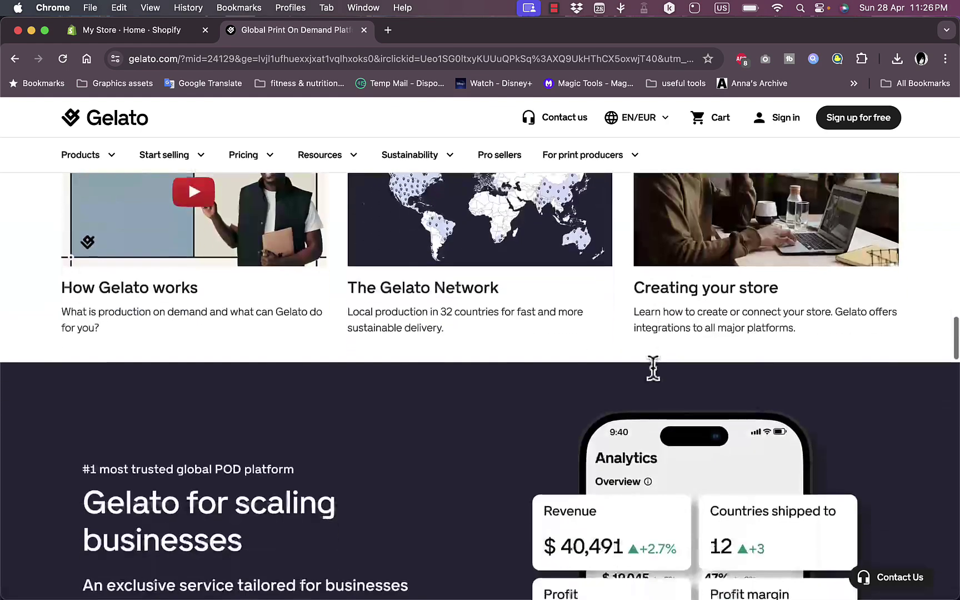
scroll(654, 369, "down", 15)
scroll(653, 369, "up", 2)
scroll(654, 369, "up", 20)
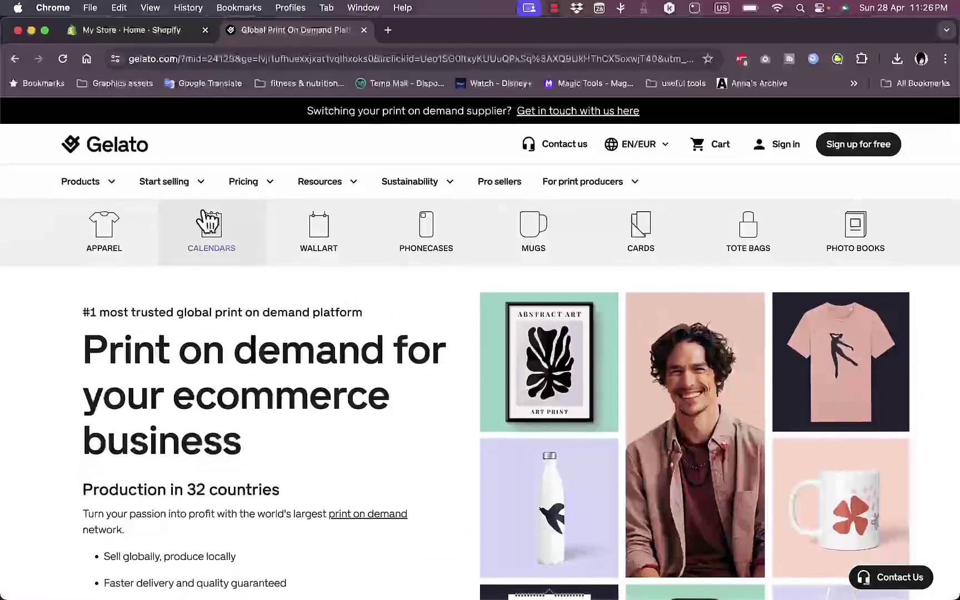
left_click(96, 187)
mouse_move(131, 237)
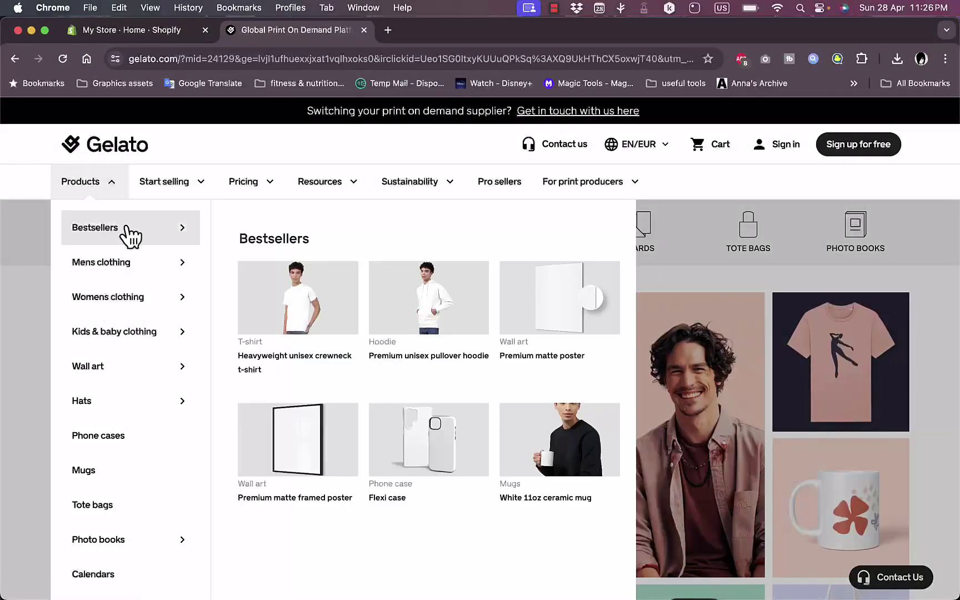
mouse_move(152, 267)
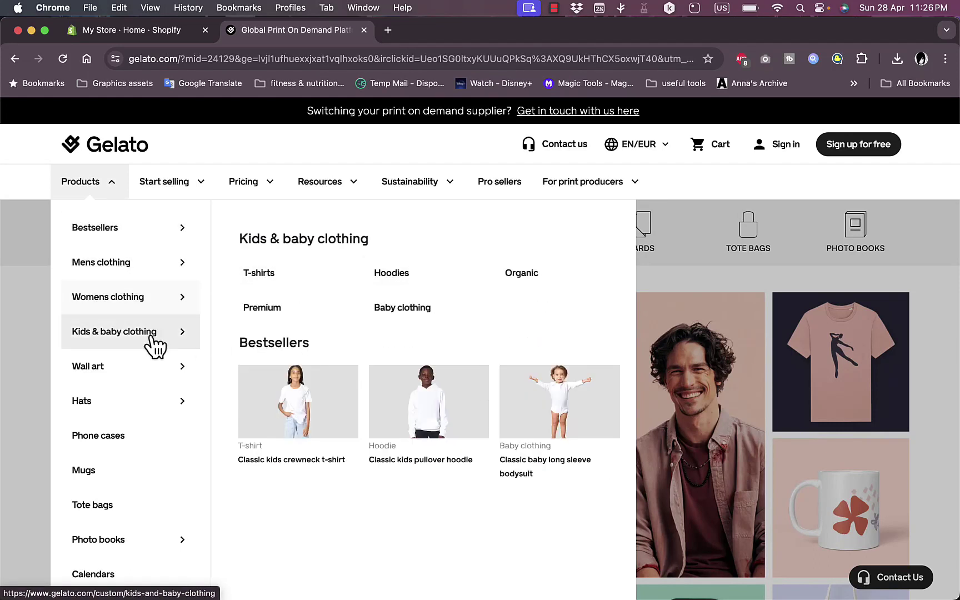
mouse_move(149, 366)
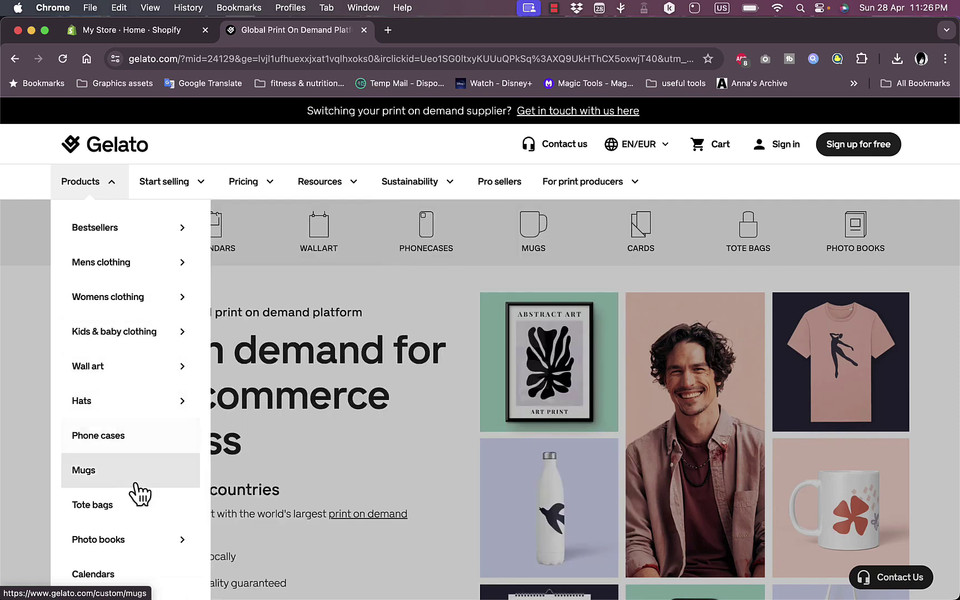
mouse_move(136, 542)
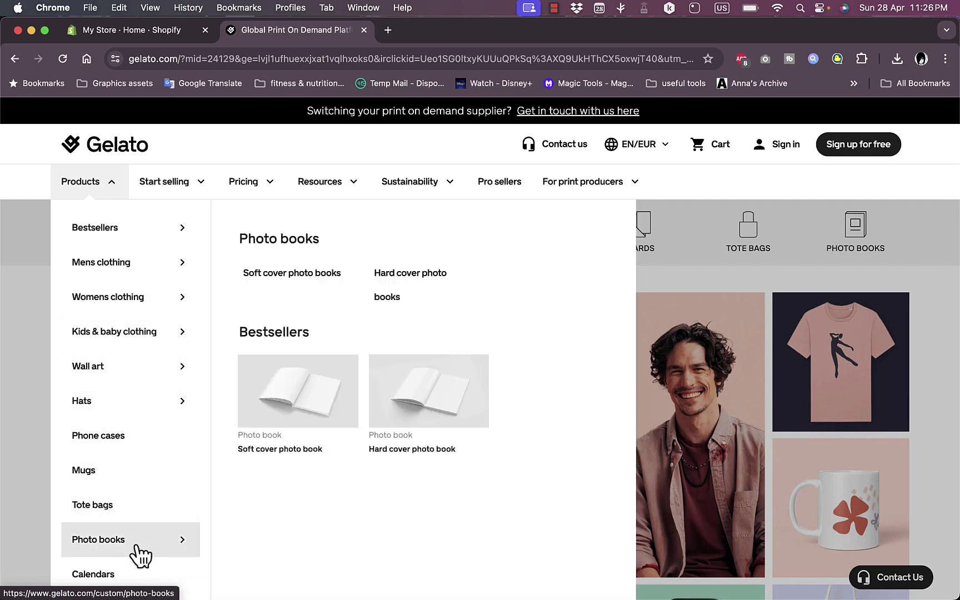
scroll(140, 553, "down", 5)
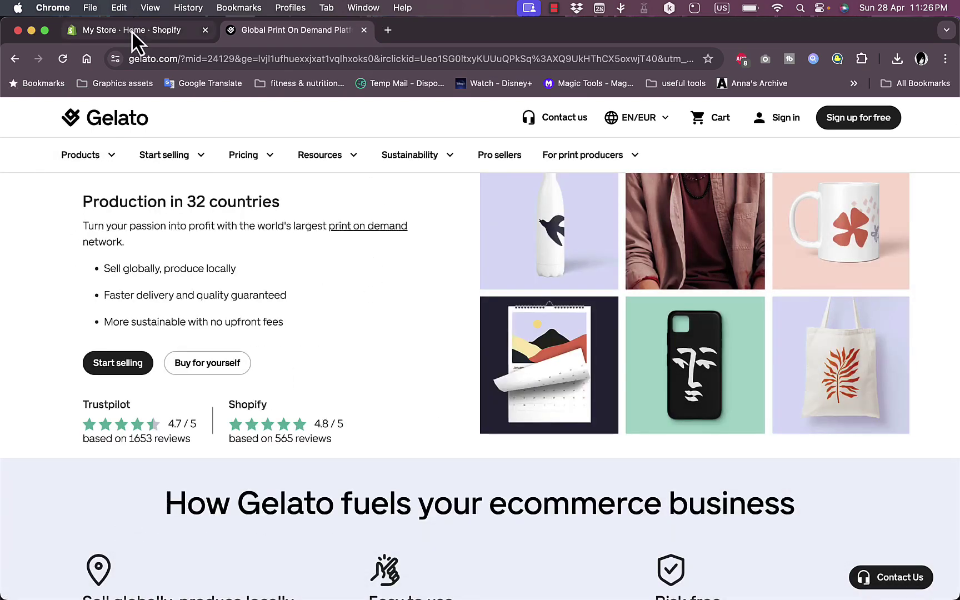
Step: Search the Shopify admin for 'gelato' and install the Gelato: Print on Demand app
left_click(133, 30)
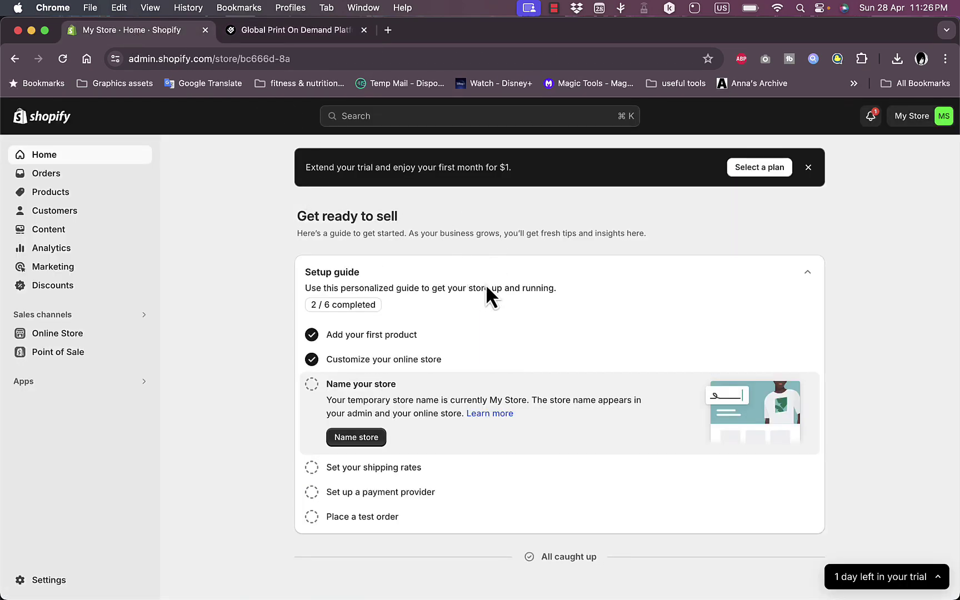
left_click(443, 122)
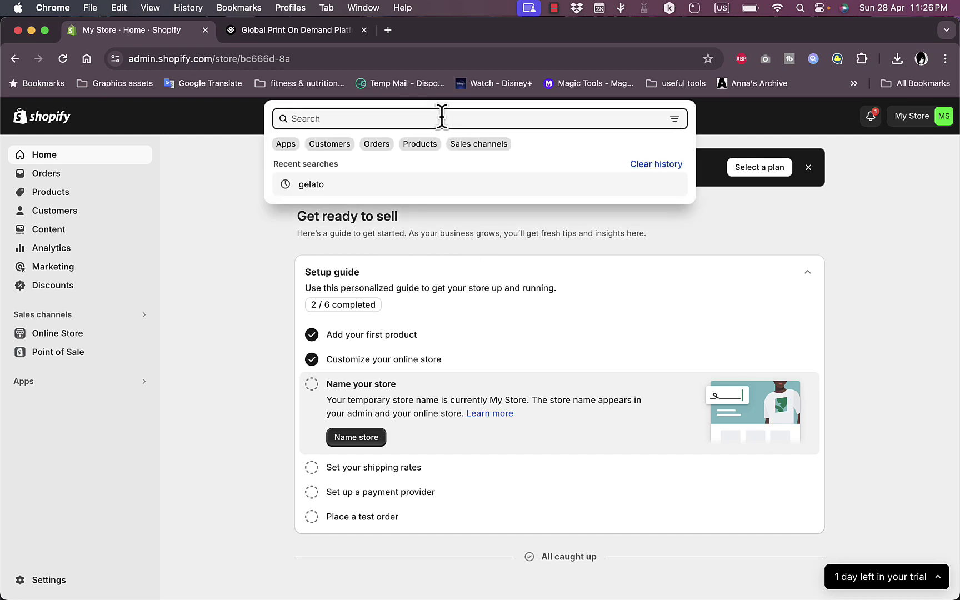
type("gelato")
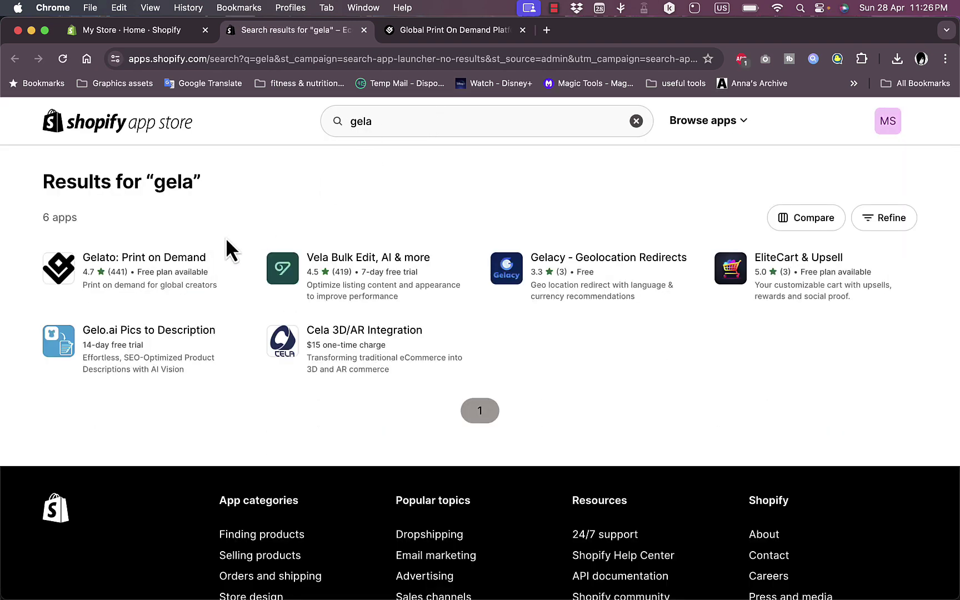
left_click(150, 262)
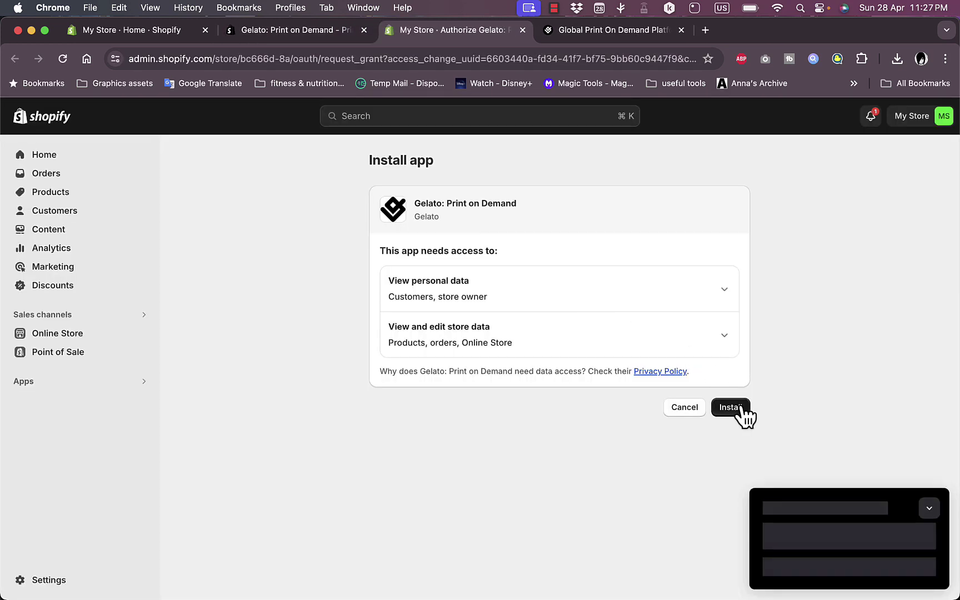
left_click(742, 409)
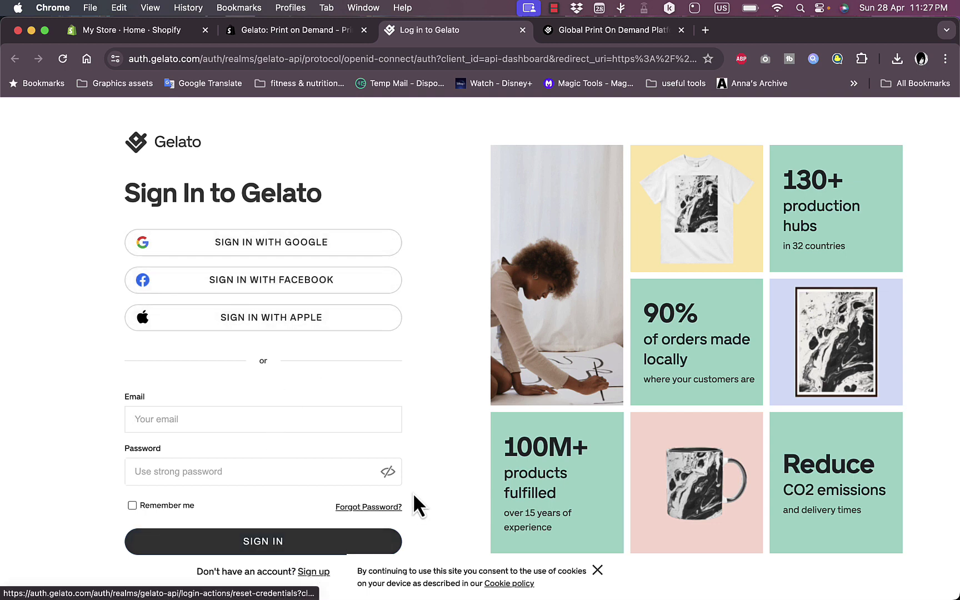
Step: Start a new Gelato account with email sign-up and accept the API User Terms
left_click(314, 572)
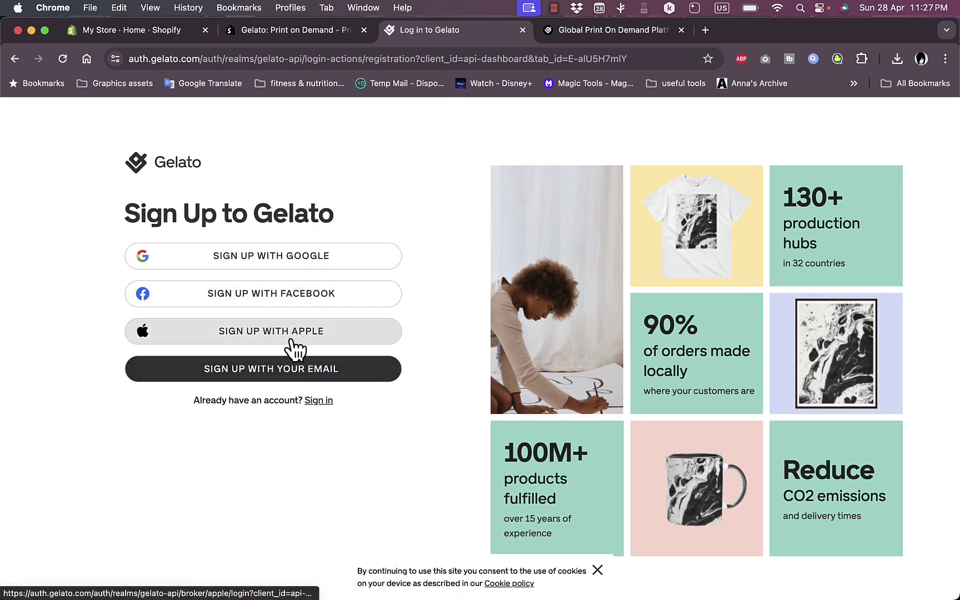
left_click(292, 371)
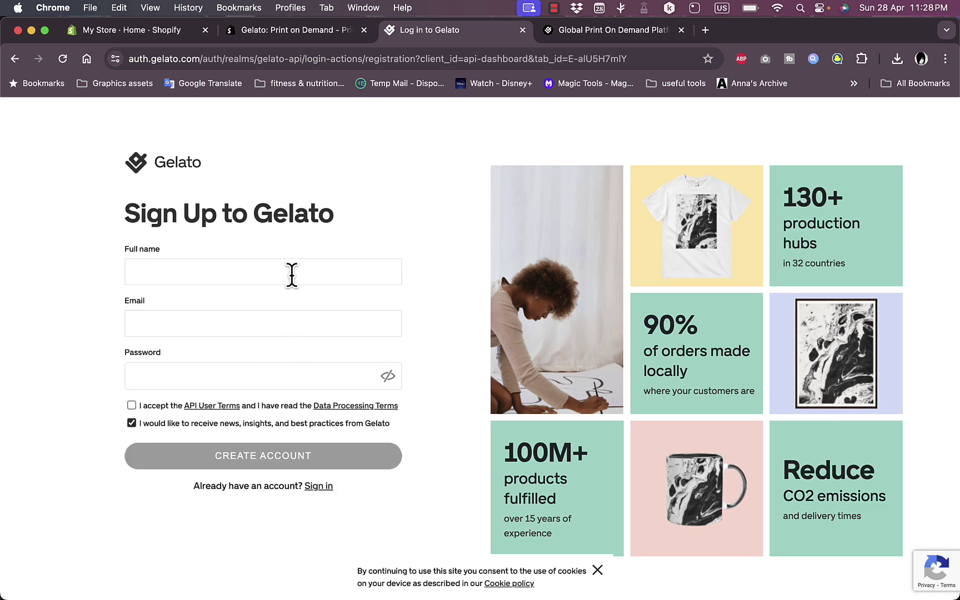
left_click(132, 406)
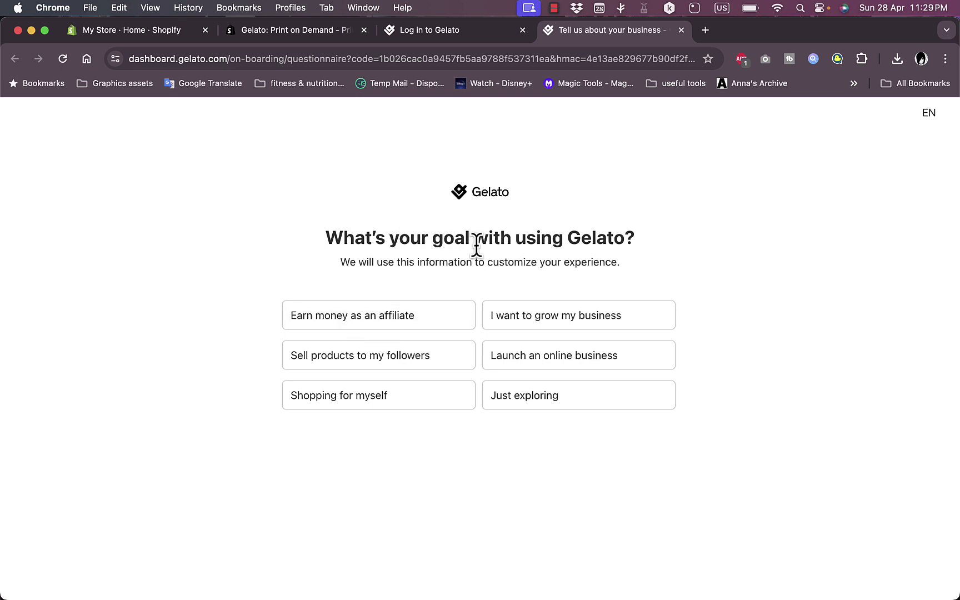
Step: Answer onboarding with Just exploring, run a business, Clothing and Blog, then finish
left_click(536, 389)
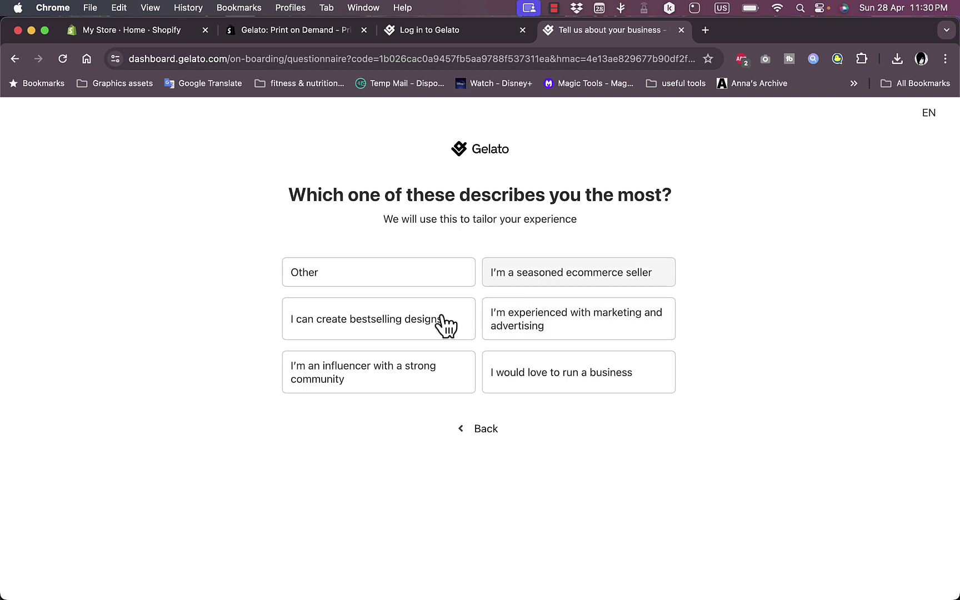
left_click(509, 381)
left_click(424, 278)
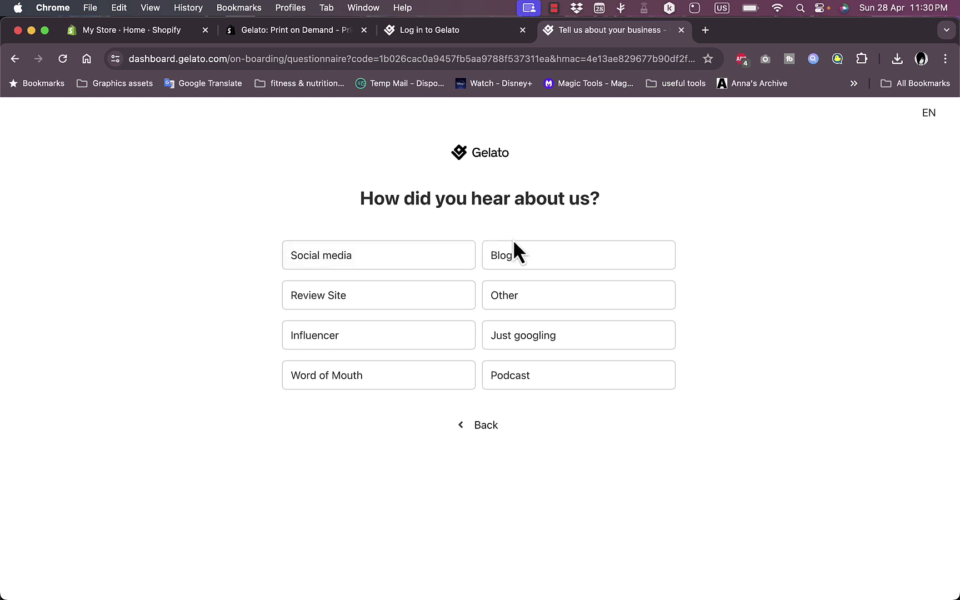
left_click(519, 261)
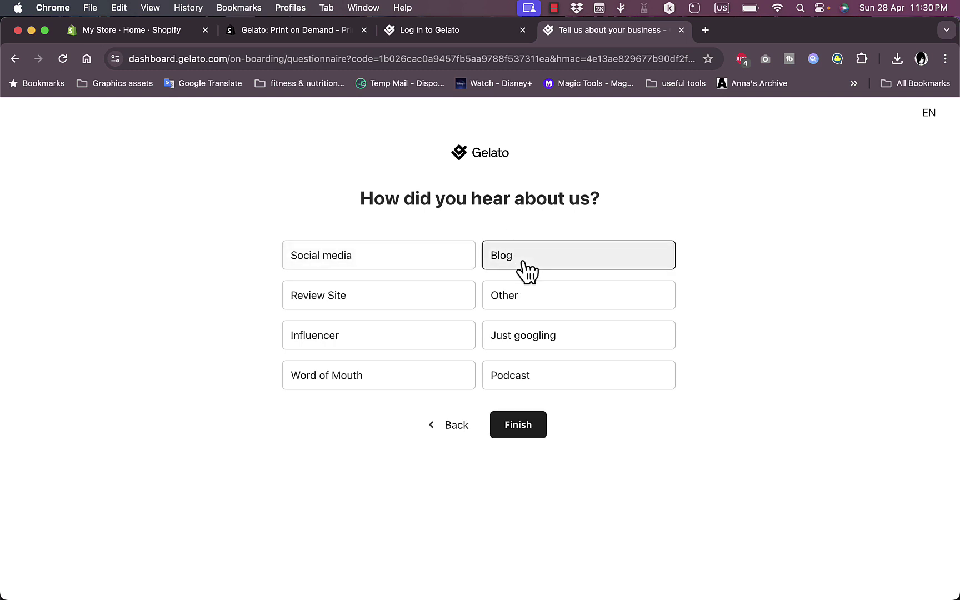
left_click(532, 423)
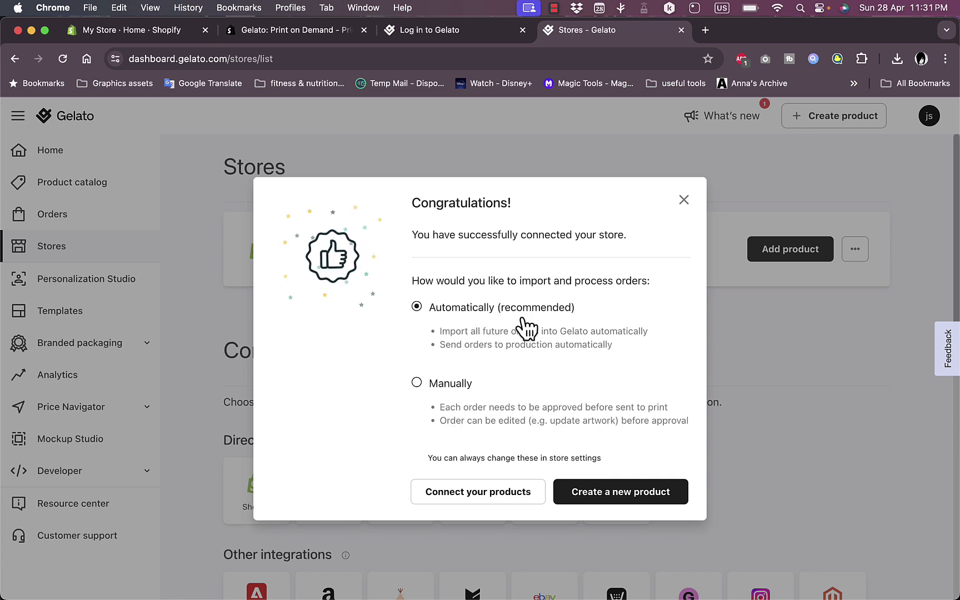
Step: Start a new product and browse the men's T-shirts catalogue for the Classic Unisex Crewneck
left_click(643, 499)
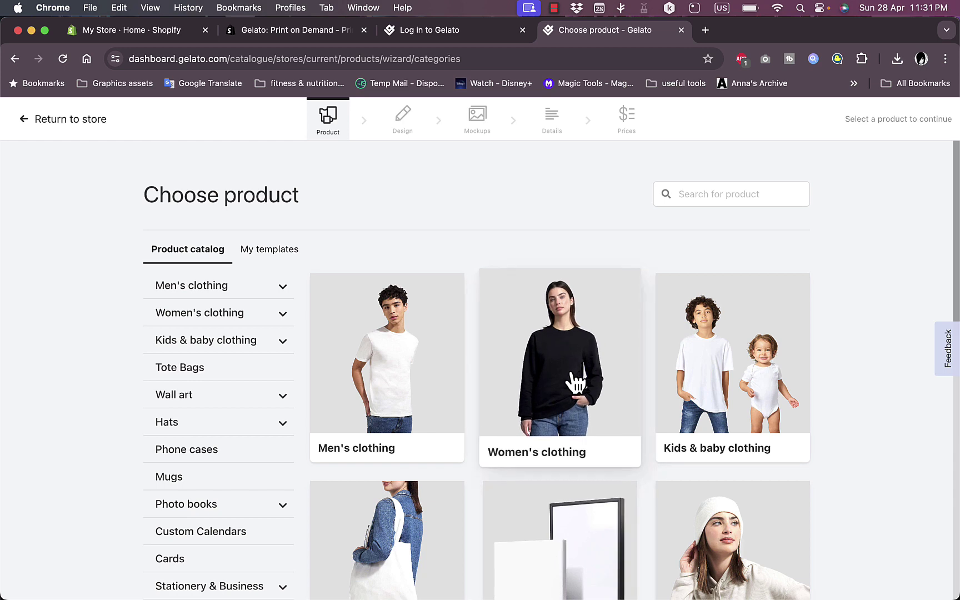
left_click(378, 344)
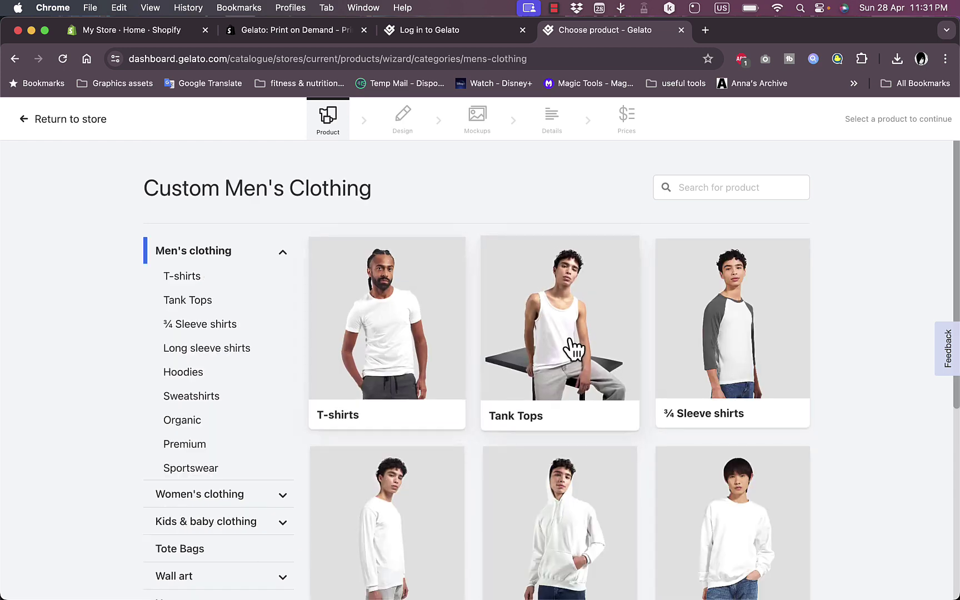
left_click(430, 346)
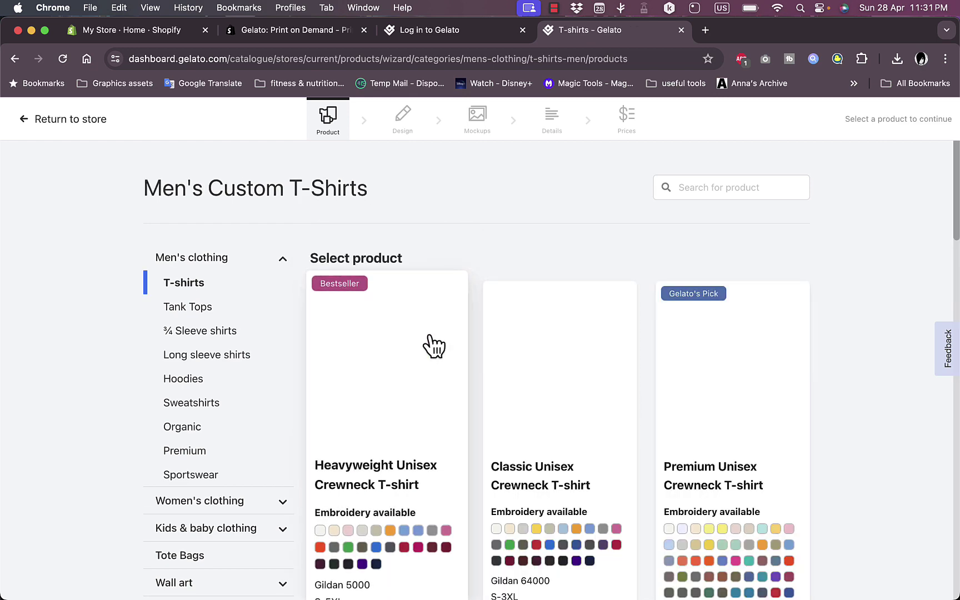
scroll(821, 357, "down", 3)
scroll(818, 350, "down", 4)
scroll(818, 350, "up", 3)
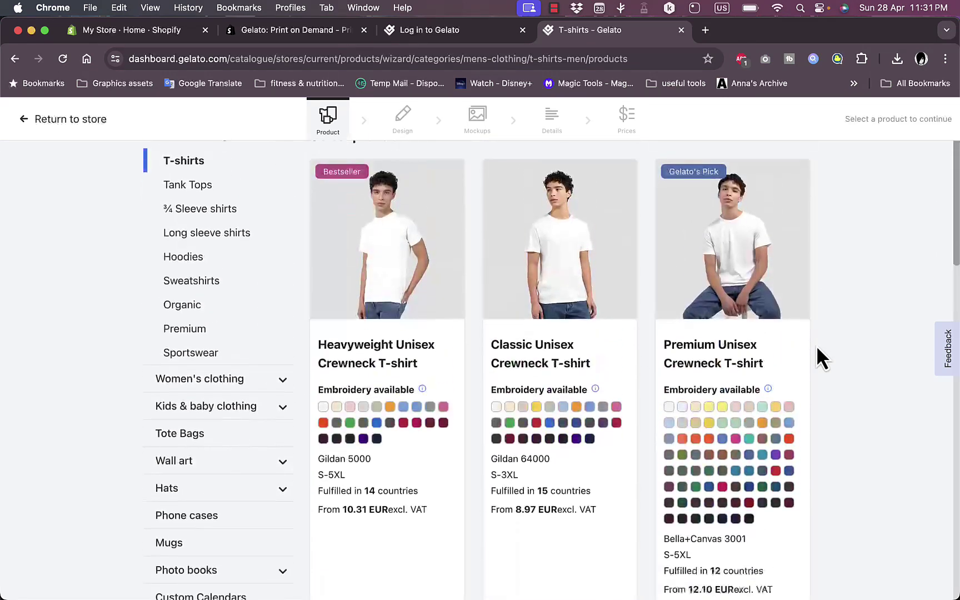
scroll(817, 347, "down", 2)
scroll(817, 347, "up", 4)
scroll(523, 368, "down", 3)
scroll(392, 246, "down", 2)
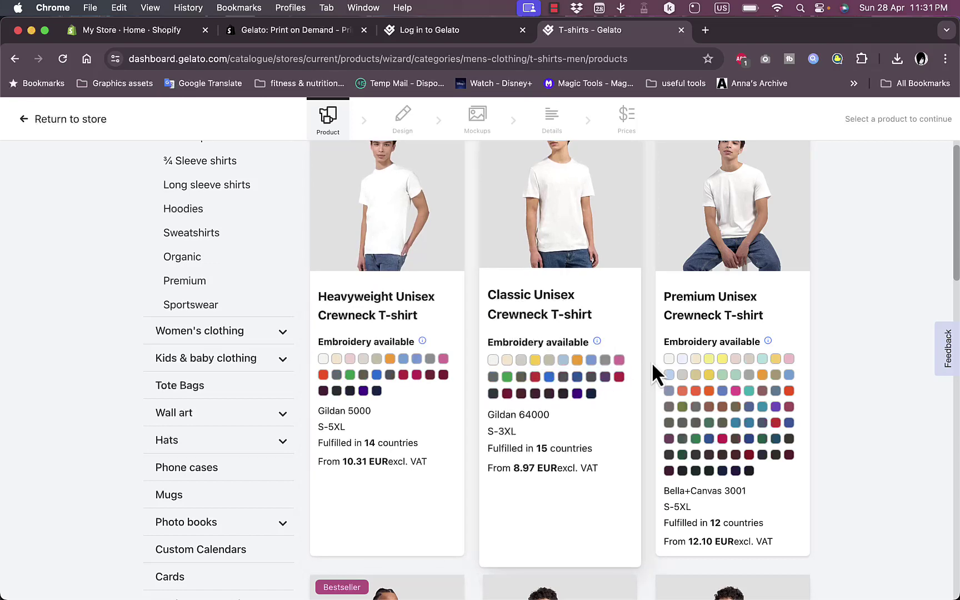
scroll(839, 408, "down", 2)
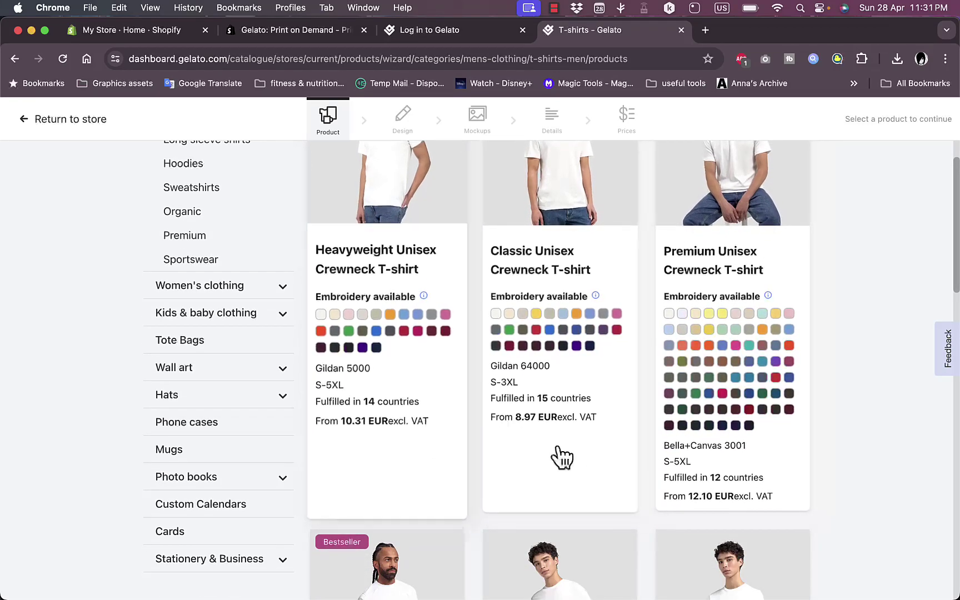
scroll(654, 368, "up", 4)
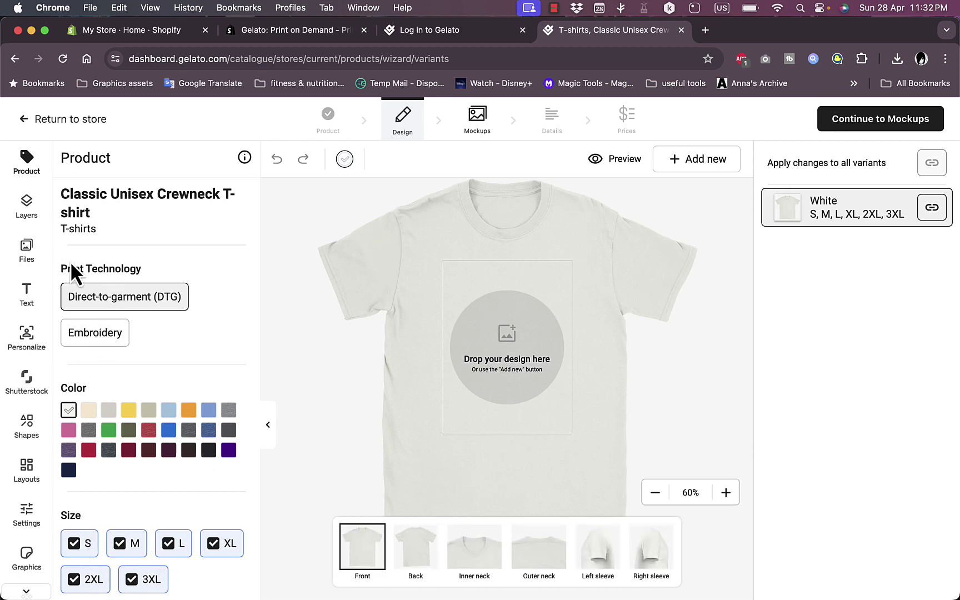
Step: Set the design's personalization to Shopify in-page personalization
left_click(28, 208)
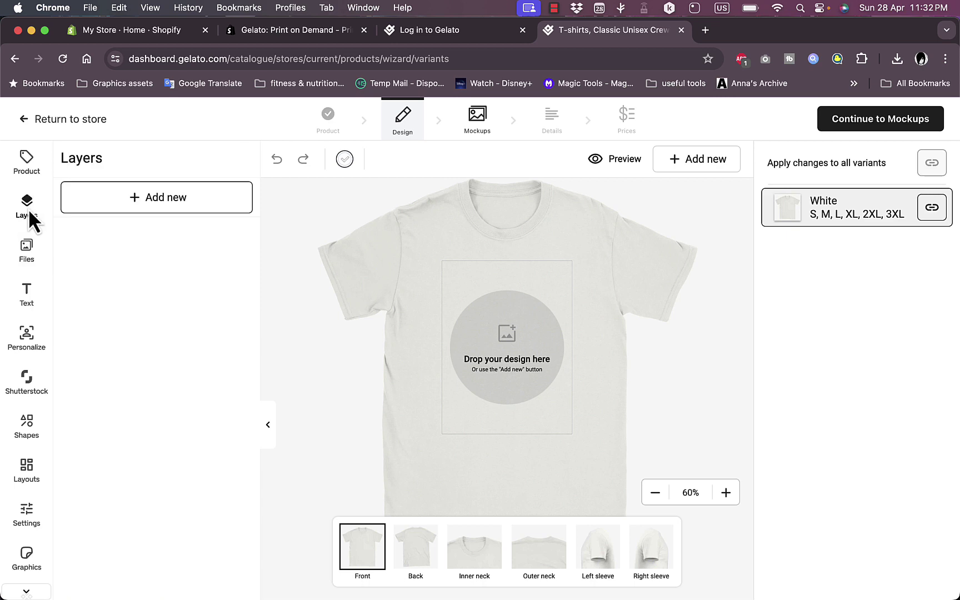
left_click(38, 251)
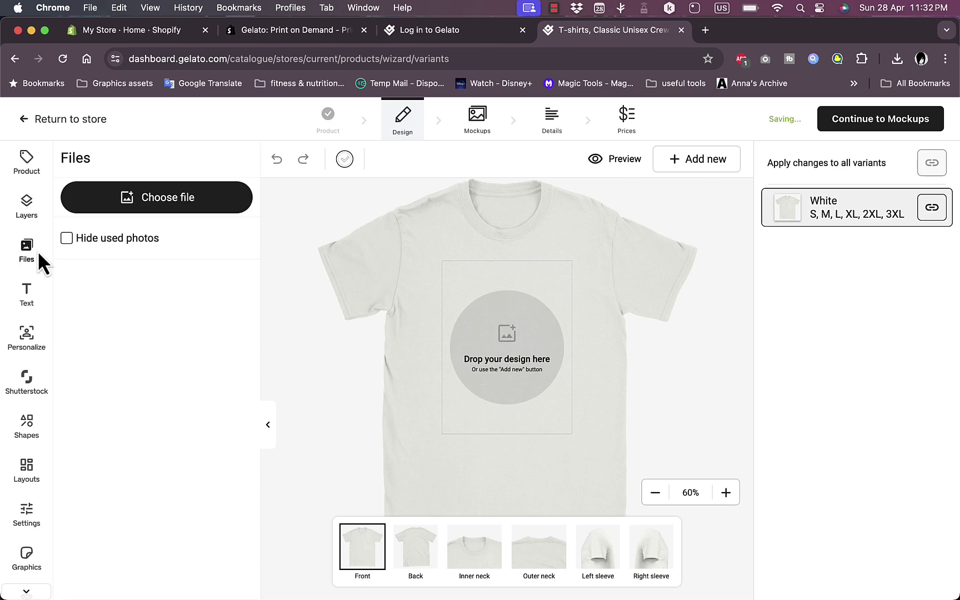
left_click(34, 290)
left_click(25, 339)
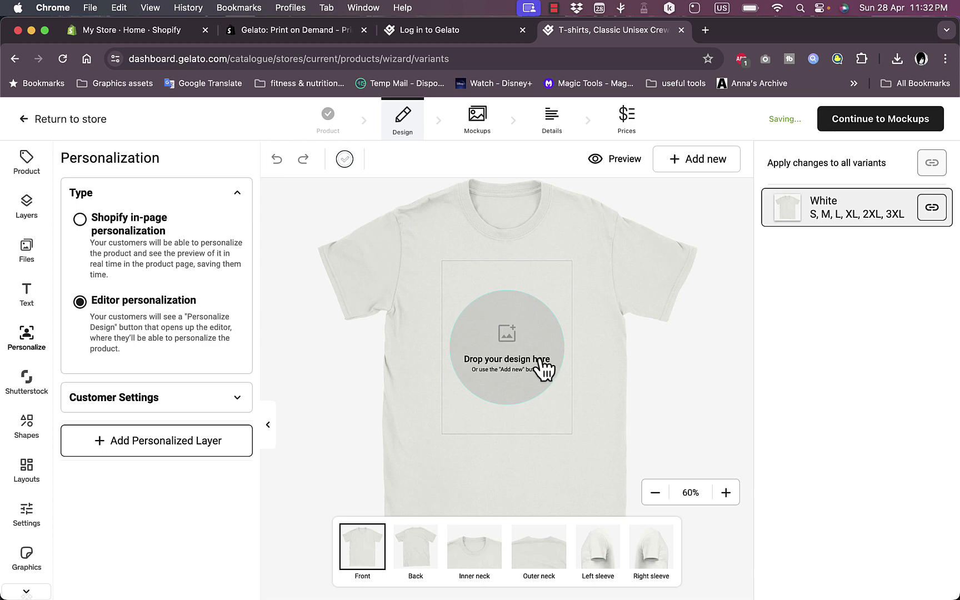
left_click(81, 223)
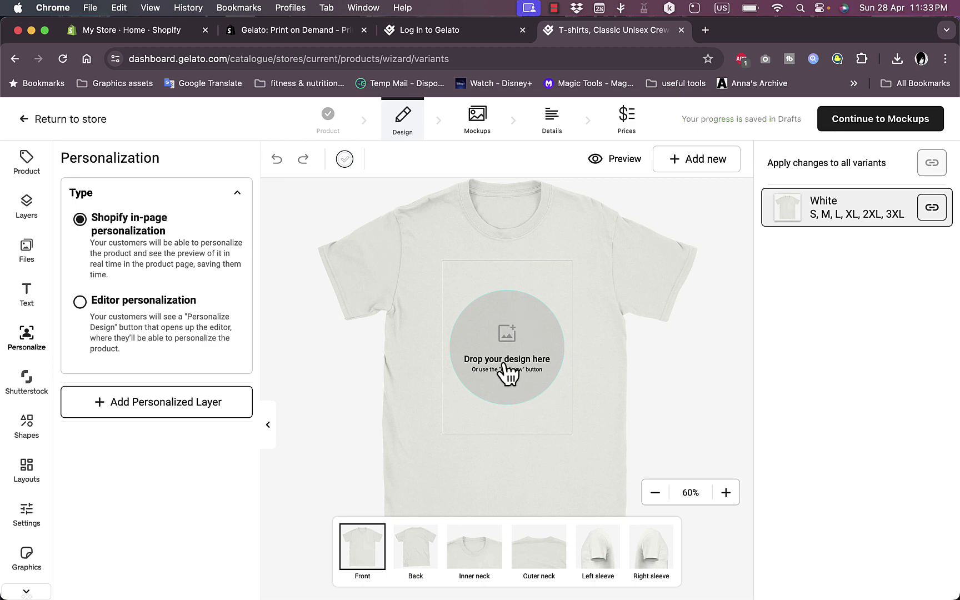
Step: Apply the two-left, one-right photo layout template to the shirt front
left_click(31, 387)
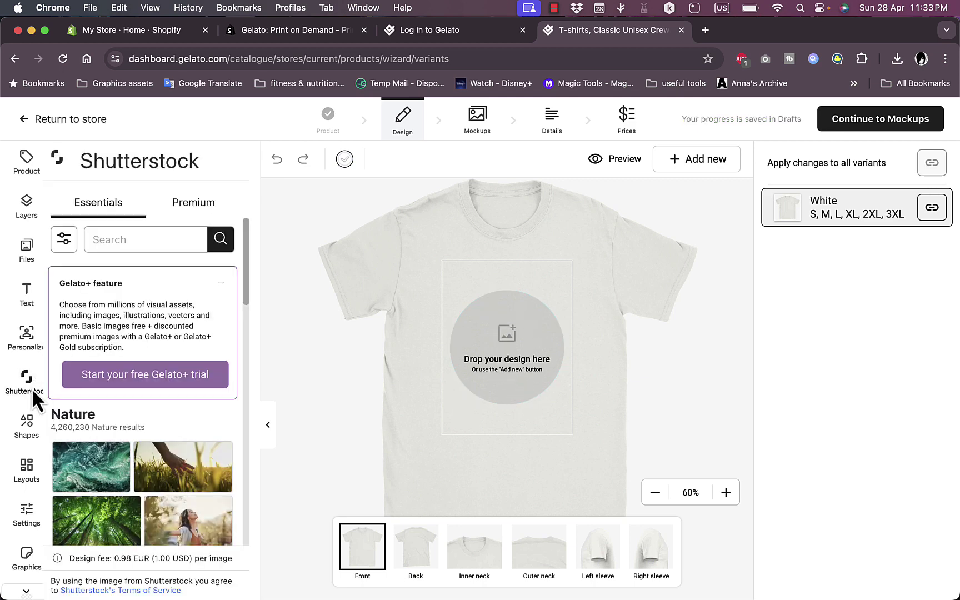
left_click(32, 427)
left_click(33, 472)
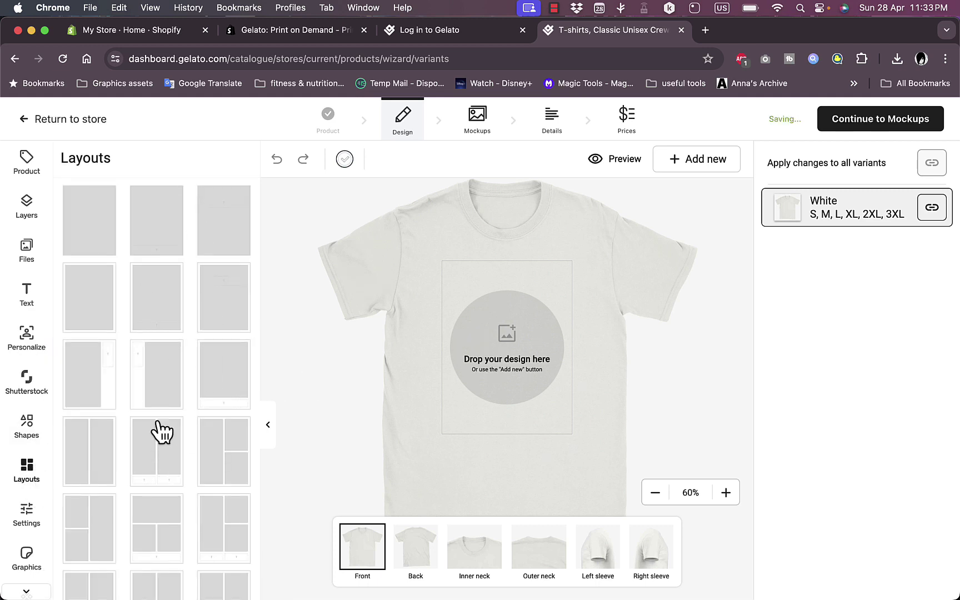
scroll(158, 438, "down", 5)
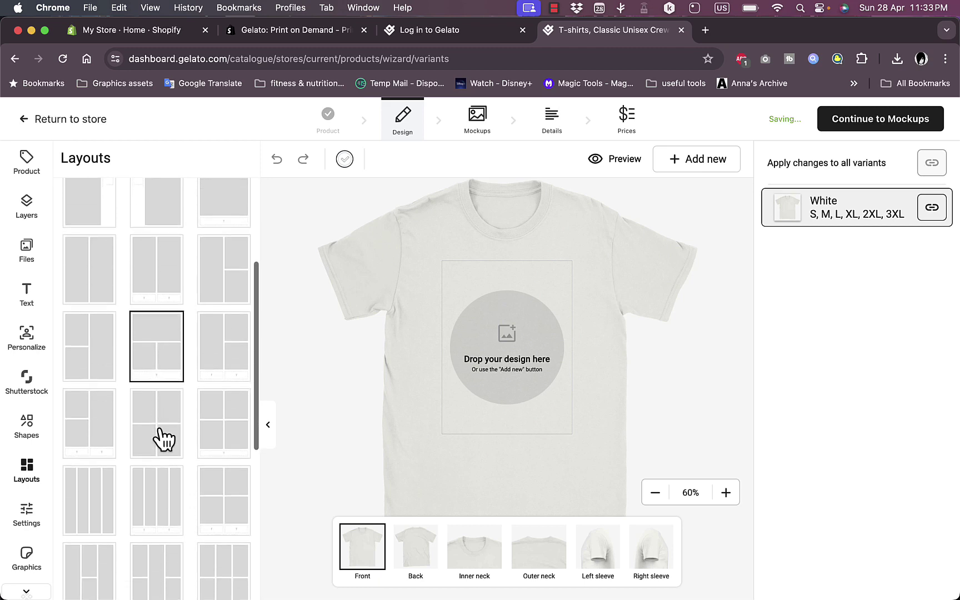
left_click(98, 322)
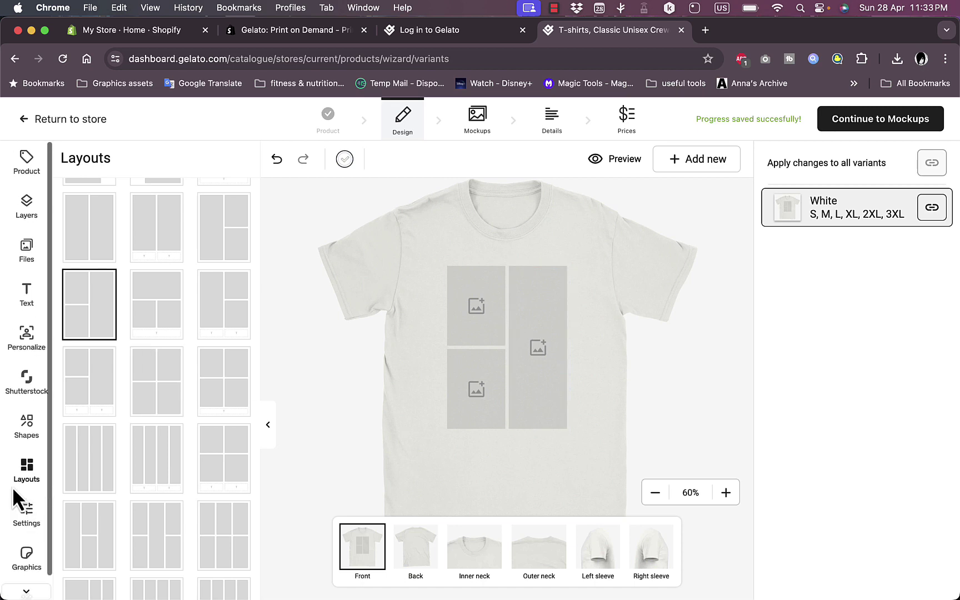
Step: Browse the ready-made graphics library in the side panel
scroll(22, 433, "down", 2)
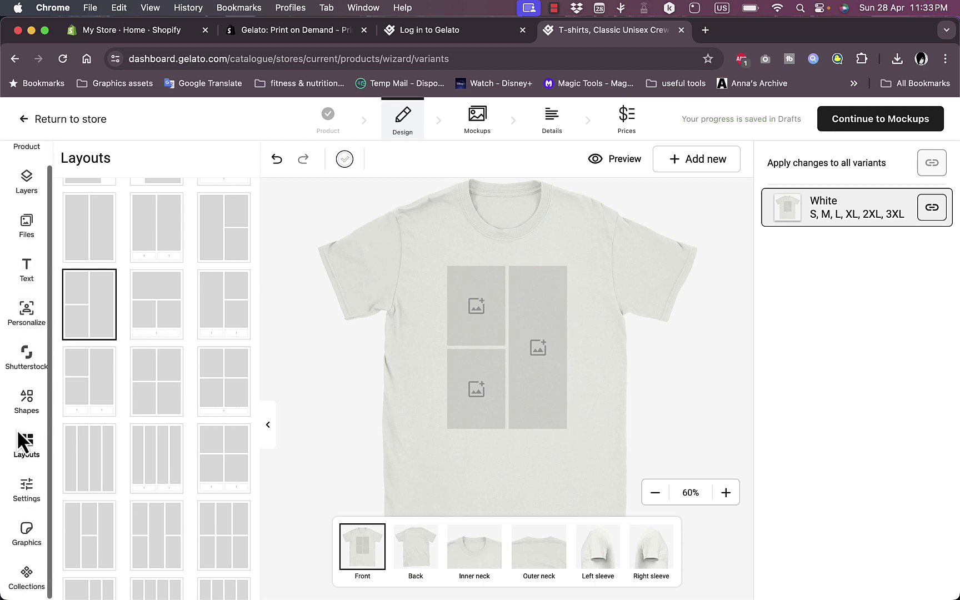
left_click(38, 542)
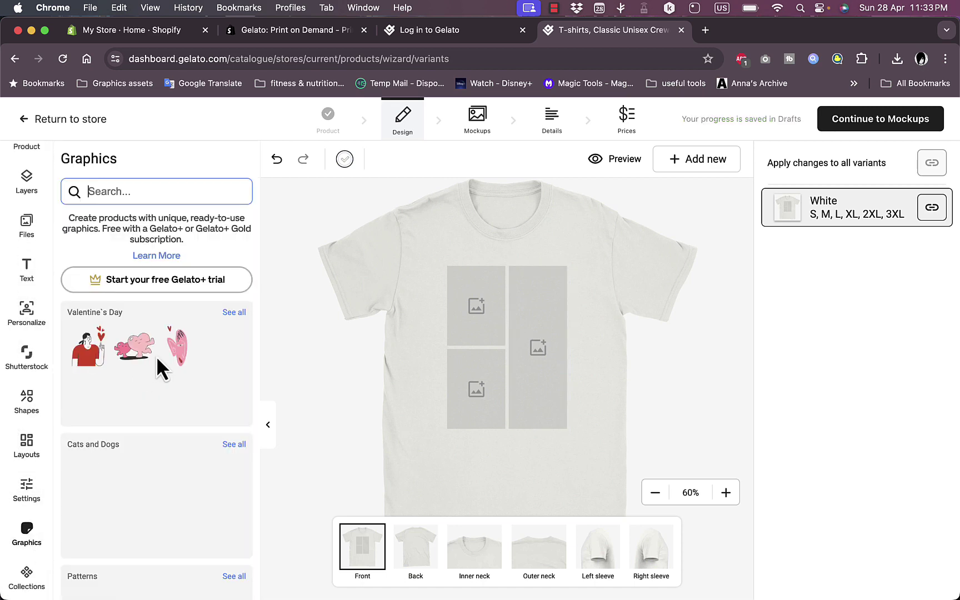
scroll(157, 360, "down", 3)
scroll(157, 360, "up", 2)
scroll(157, 364, "up", 1)
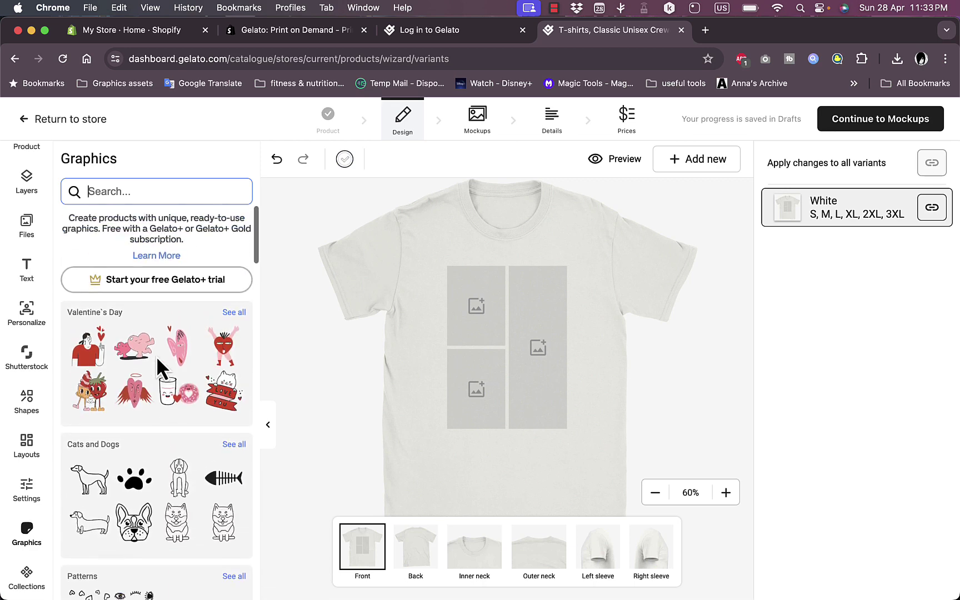
Step: Upload the GRIPZ logo from this computer and drag it into the top-left slot
left_click(27, 223)
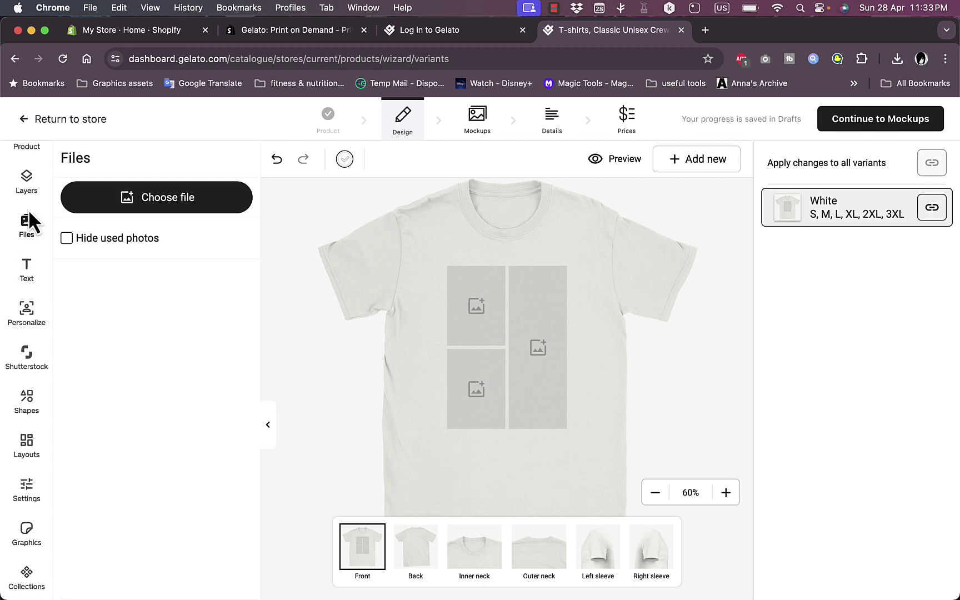
left_click(162, 208)
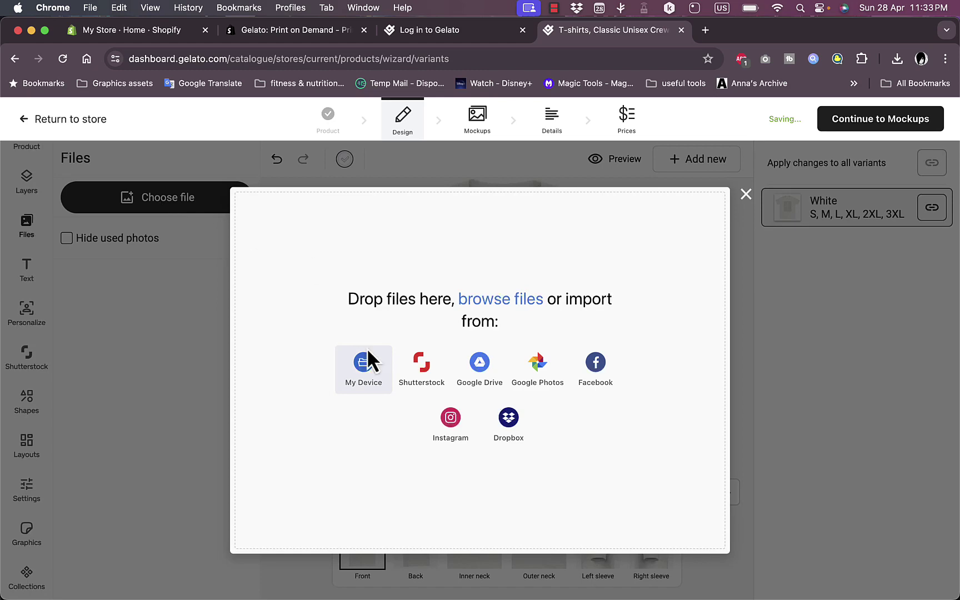
left_click(358, 365)
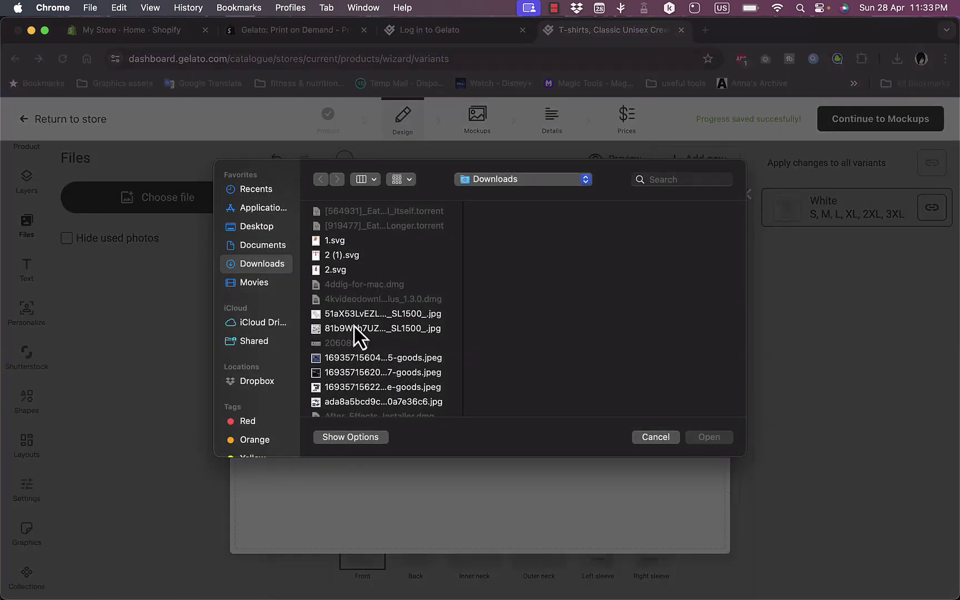
scroll(356, 367, "down", 5)
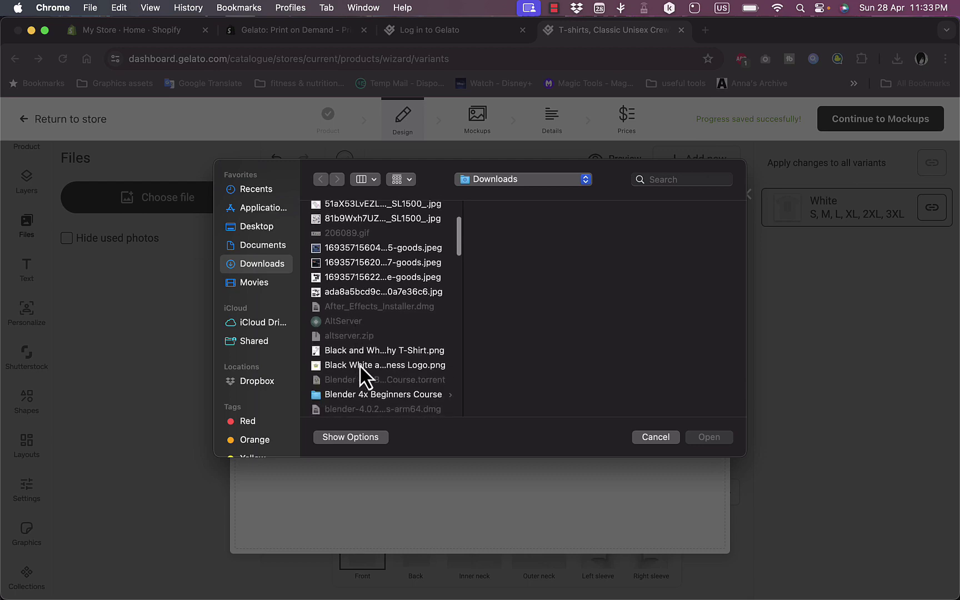
left_click(359, 364)
left_click(701, 440)
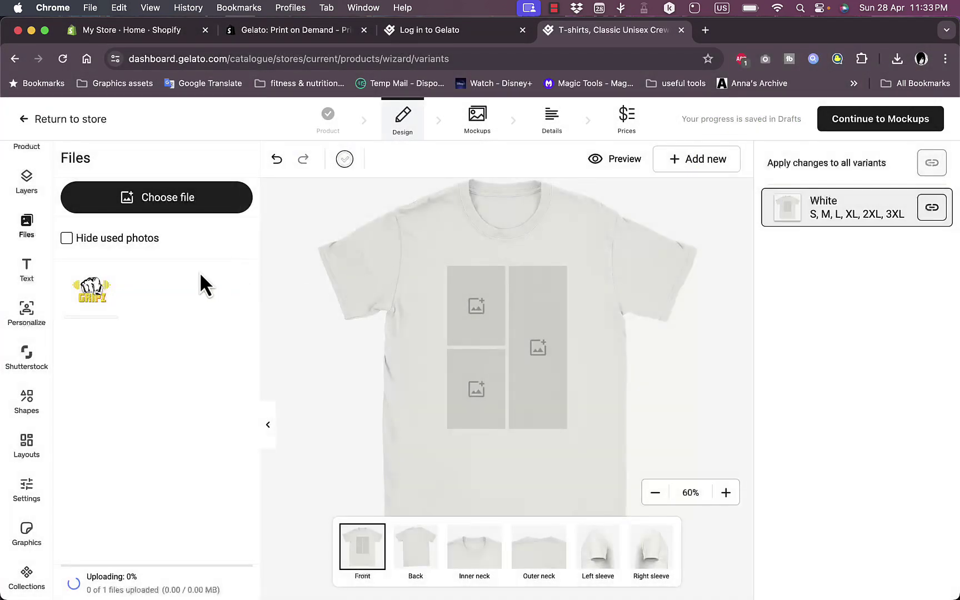
left_click_drag(101, 296, 488, 317)
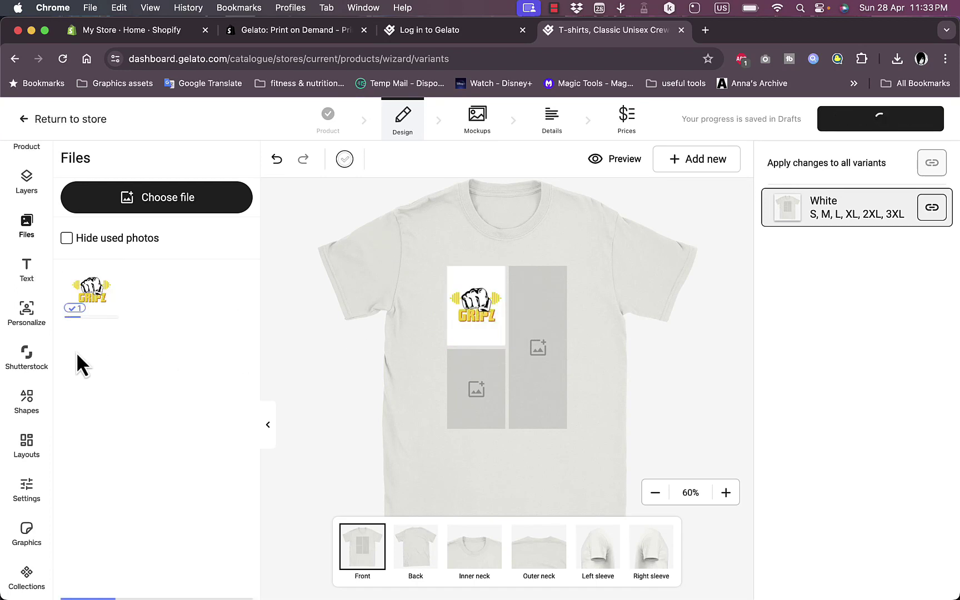
Step: Add the hand-in-grass Shutterstock photo and place it in the lower-left slot
left_click(28, 359)
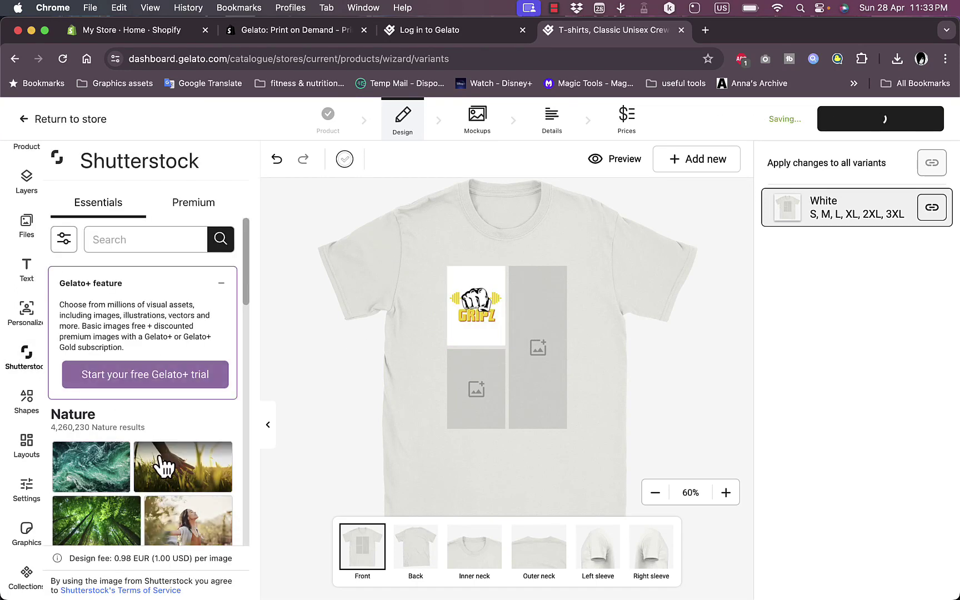
scroll(160, 461, "down", 4)
scroll(161, 467, "down", 1)
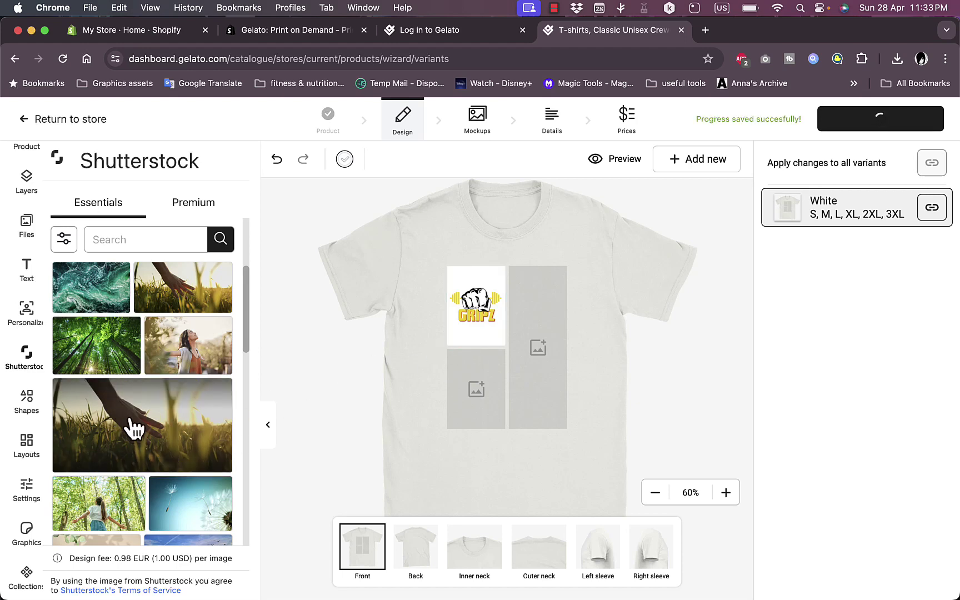
left_click(187, 411)
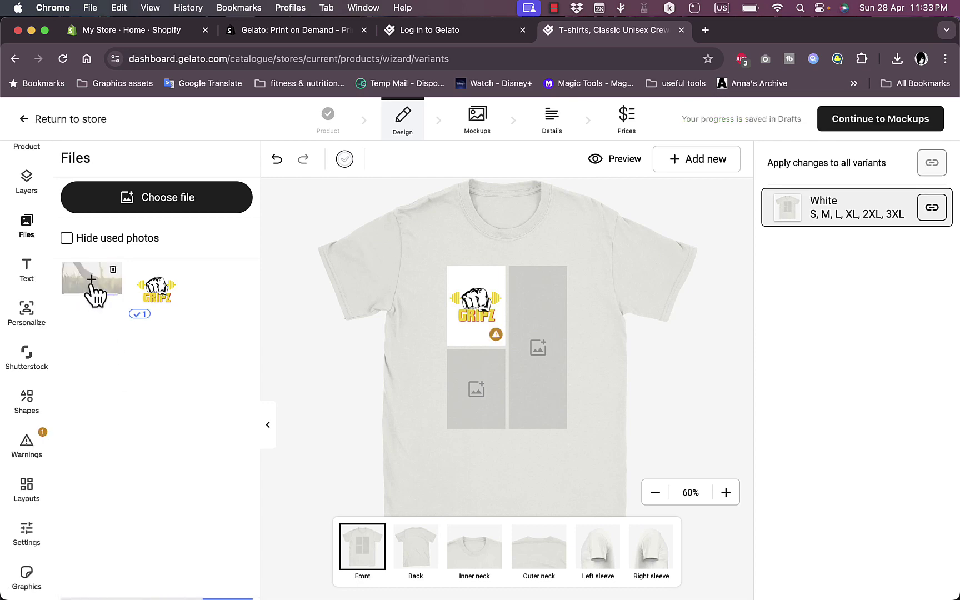
left_click_drag(90, 281, 466, 404)
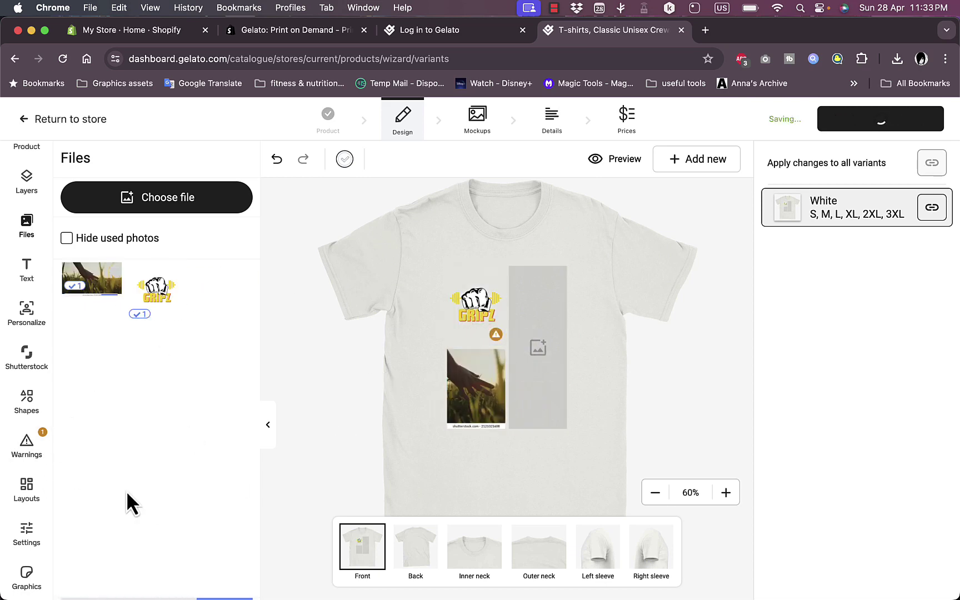
left_click(28, 575)
Step: Add a dashed line and angle it diagonally down toward the lower right
left_click(26, 399)
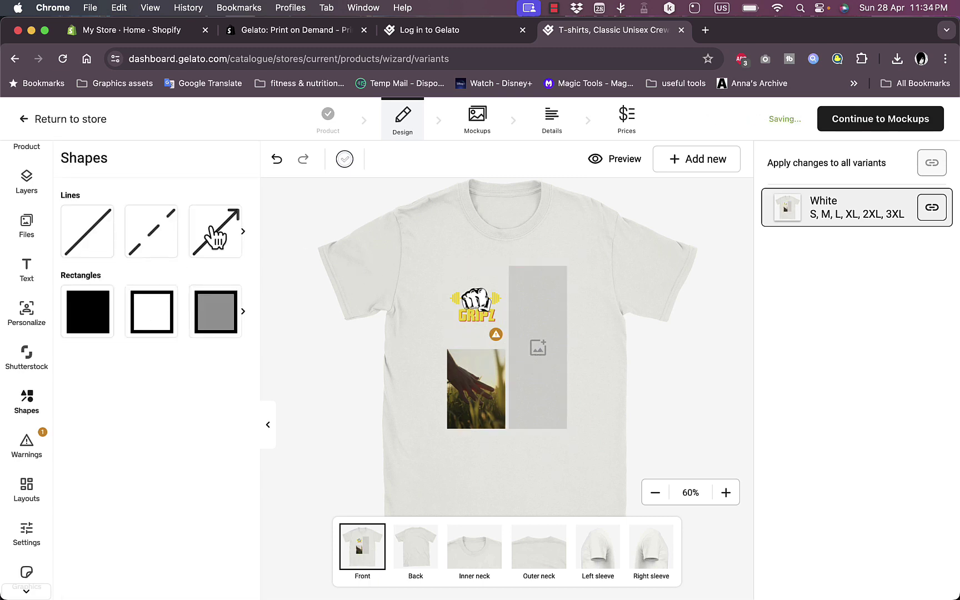
left_click(167, 240)
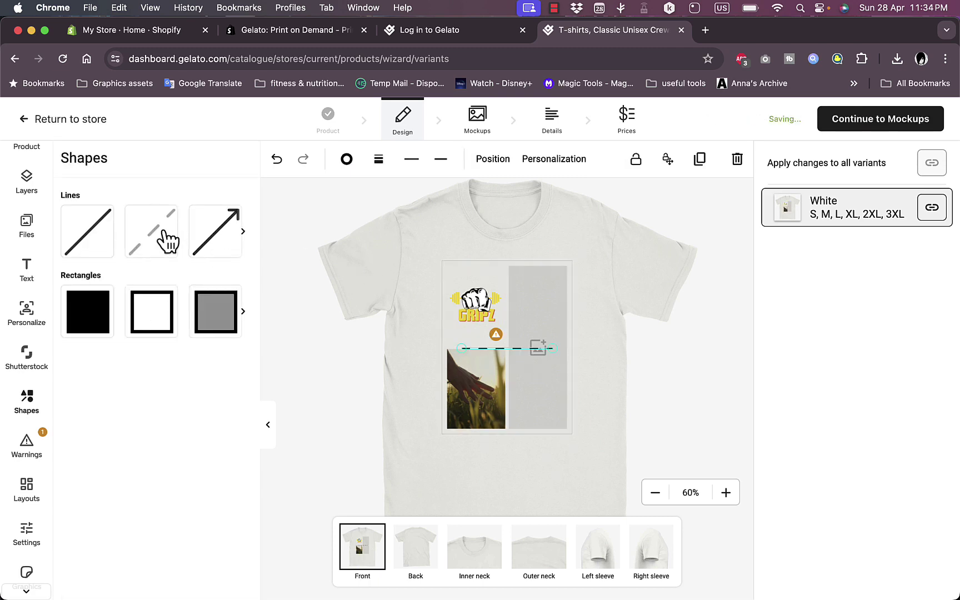
left_click_drag(537, 348, 565, 406)
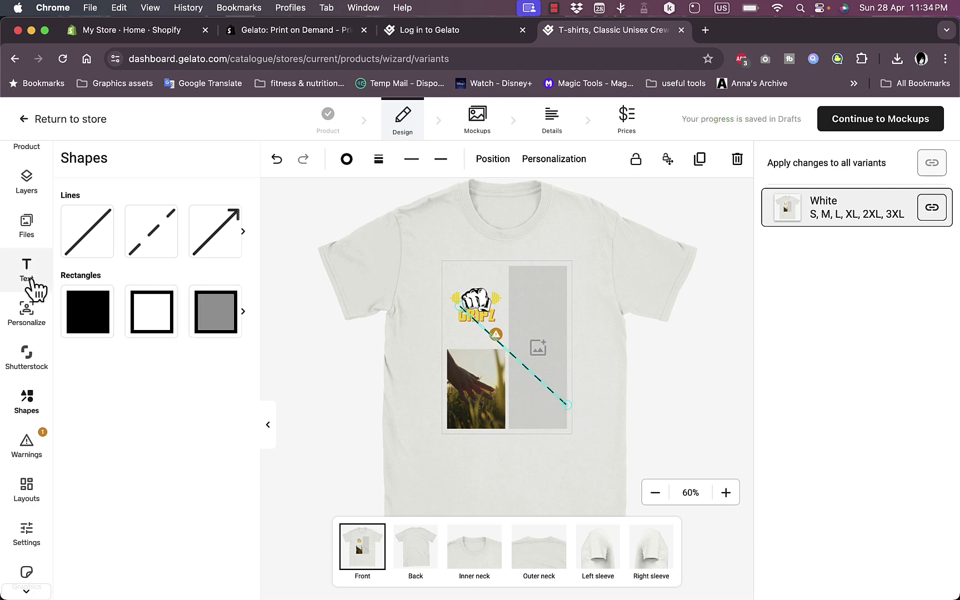
Step: Place the forest Shutterstock photo in the tall right slot and bring up the personalization offer
left_click(25, 367)
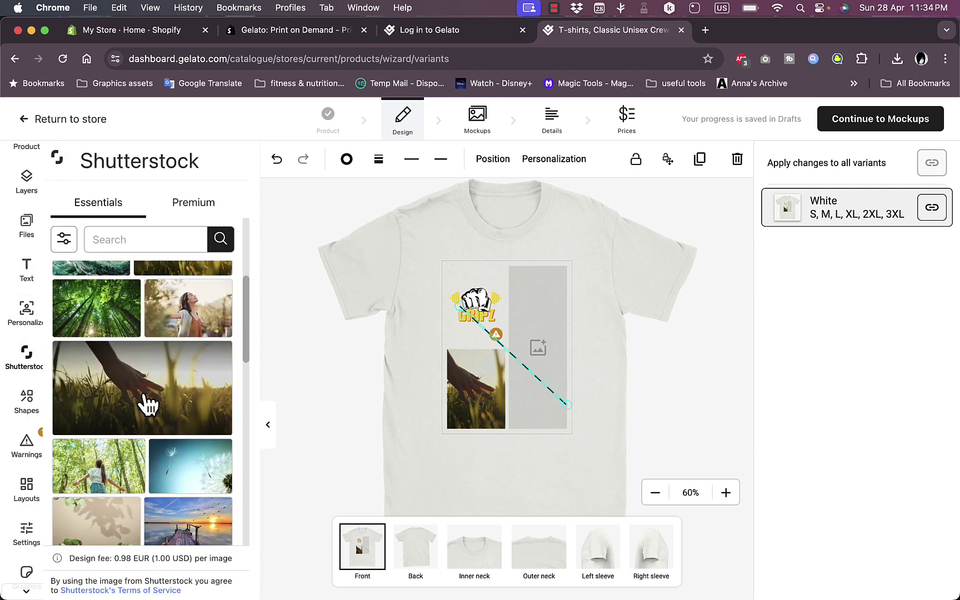
scroll(128, 402, "down", 1)
left_click(112, 390)
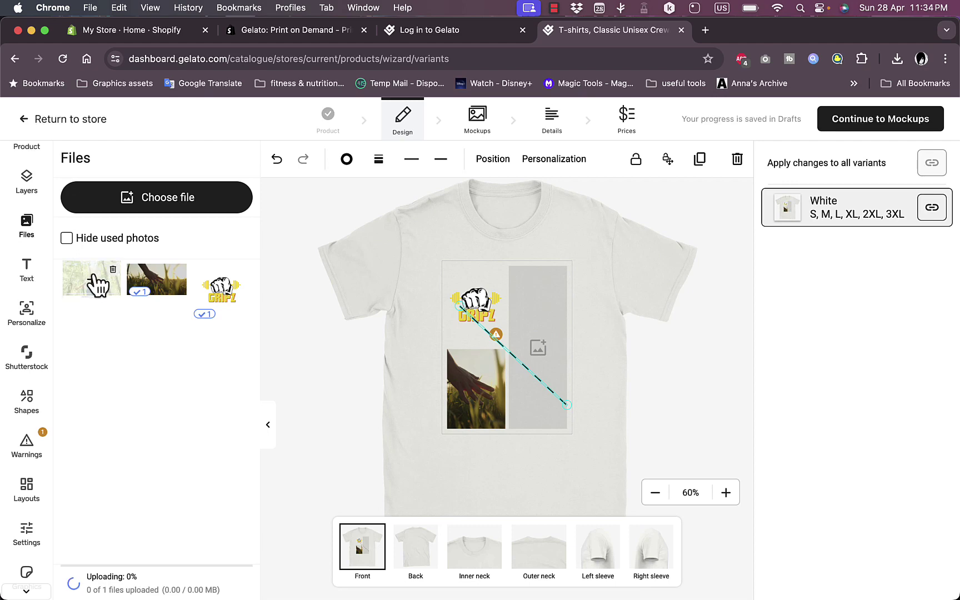
left_click_drag(92, 286, 533, 339)
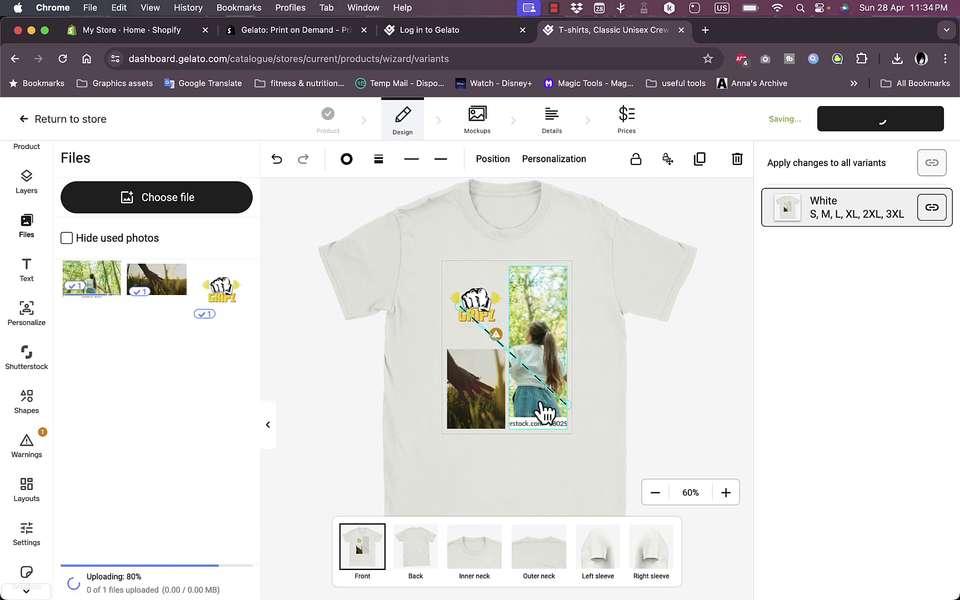
left_click(529, 308)
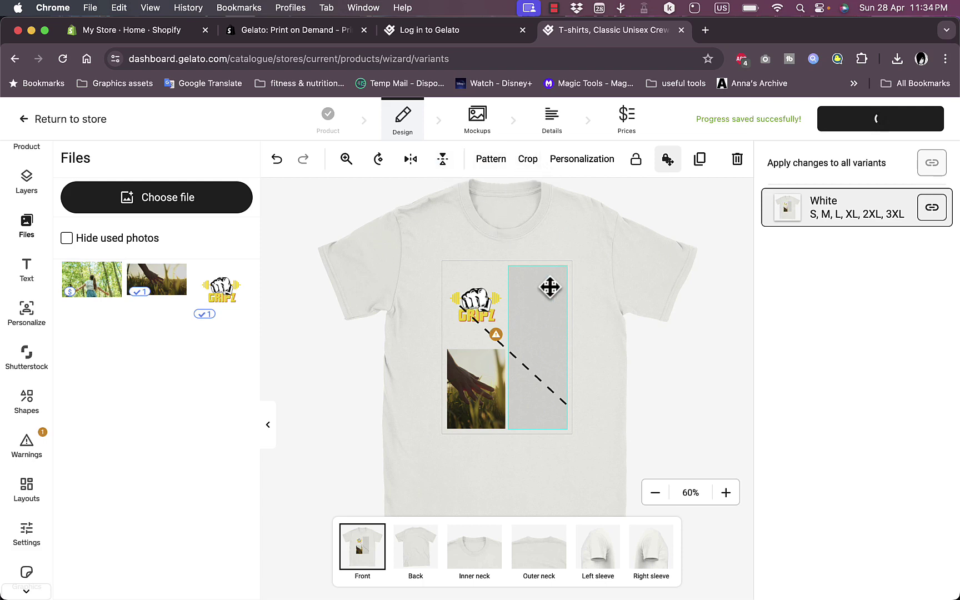
mouse_move(100, 297)
left_click_drag(89, 287, 538, 334)
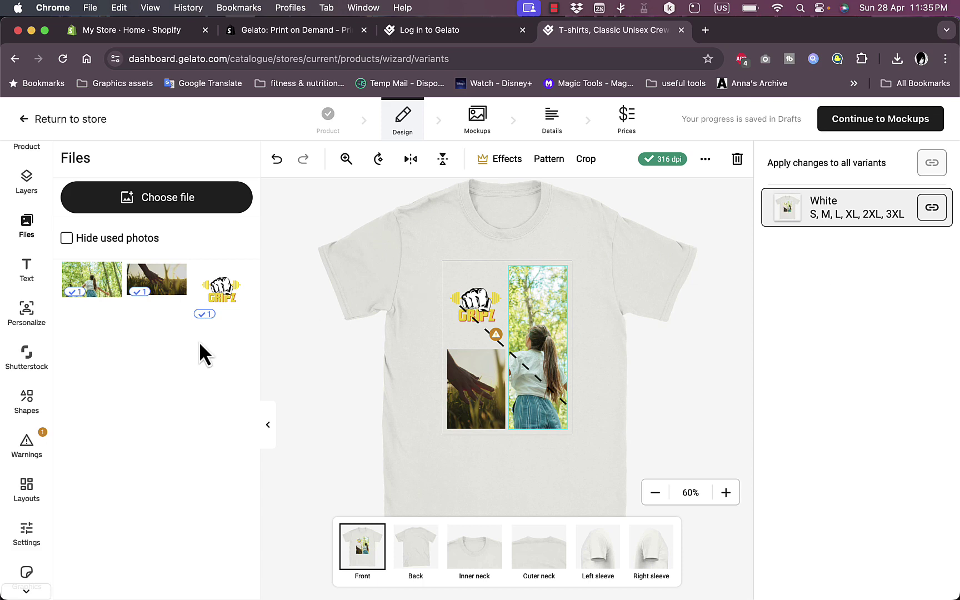
left_click(880, 127)
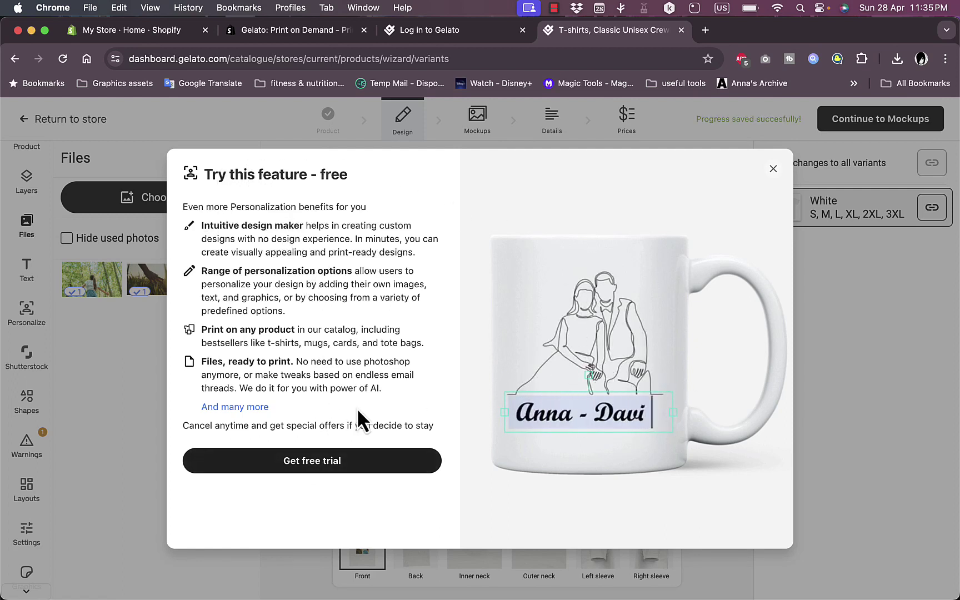
Step: Start the free personalization trial on the $0.00/month plan
left_click(333, 460)
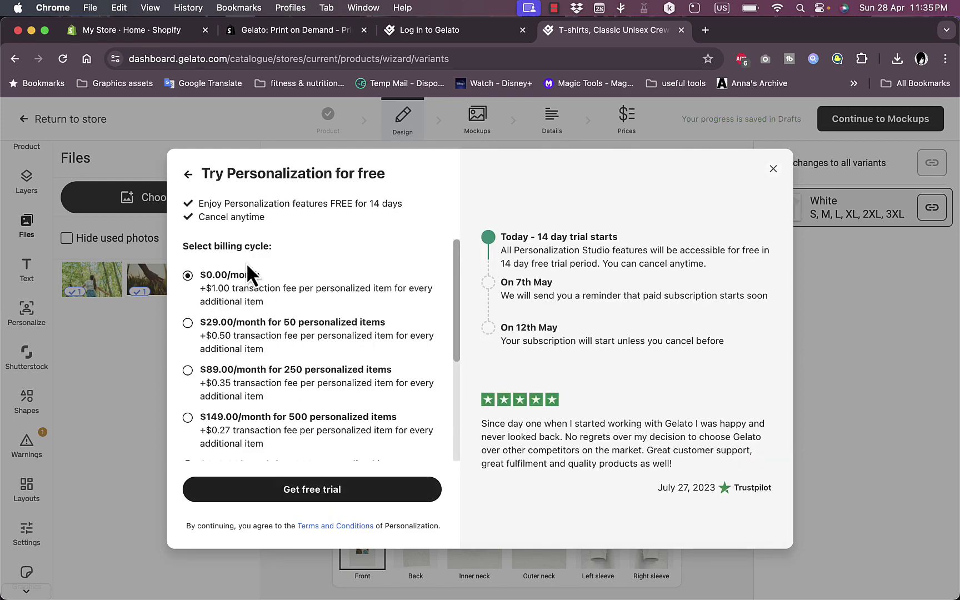
left_click(311, 489)
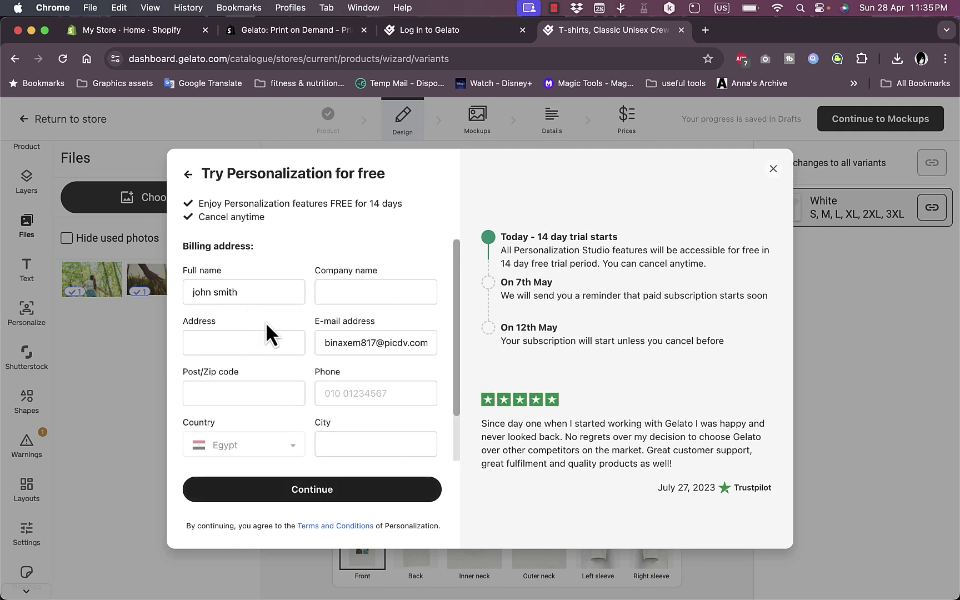
scroll(265, 321, "down", 2)
scroll(296, 289, "up", 2)
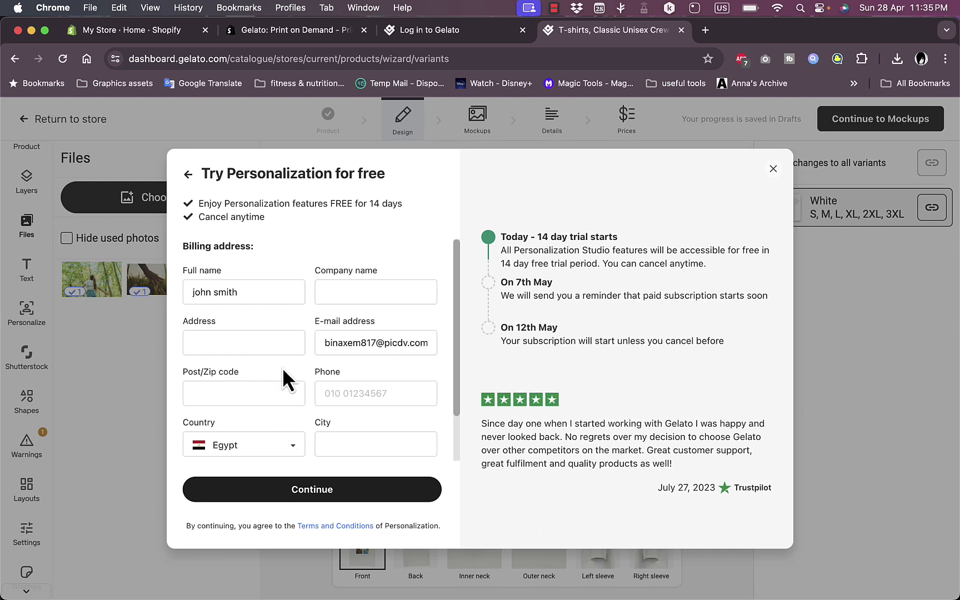
scroll(346, 367, "down", 2)
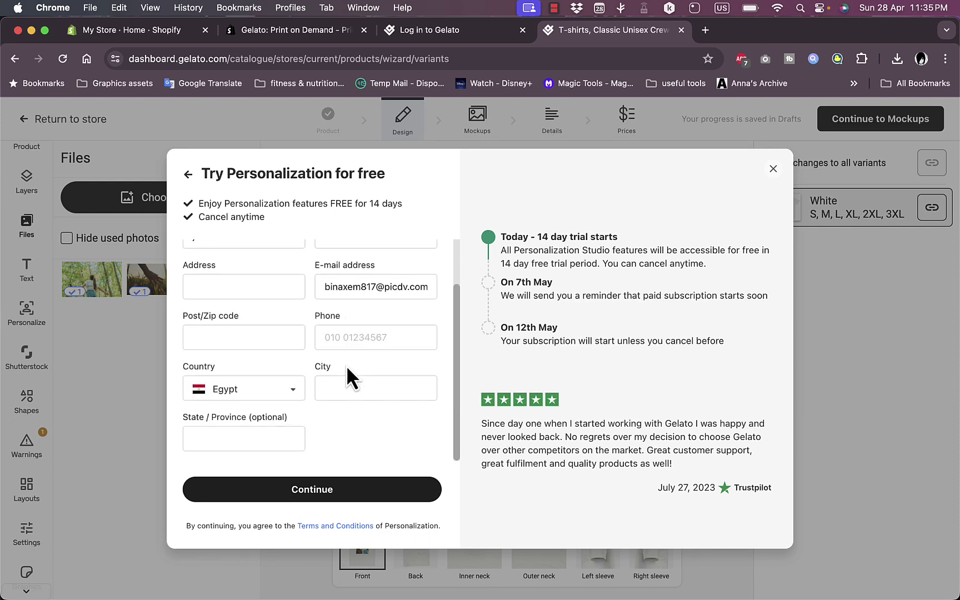
scroll(346, 367, "up", 2)
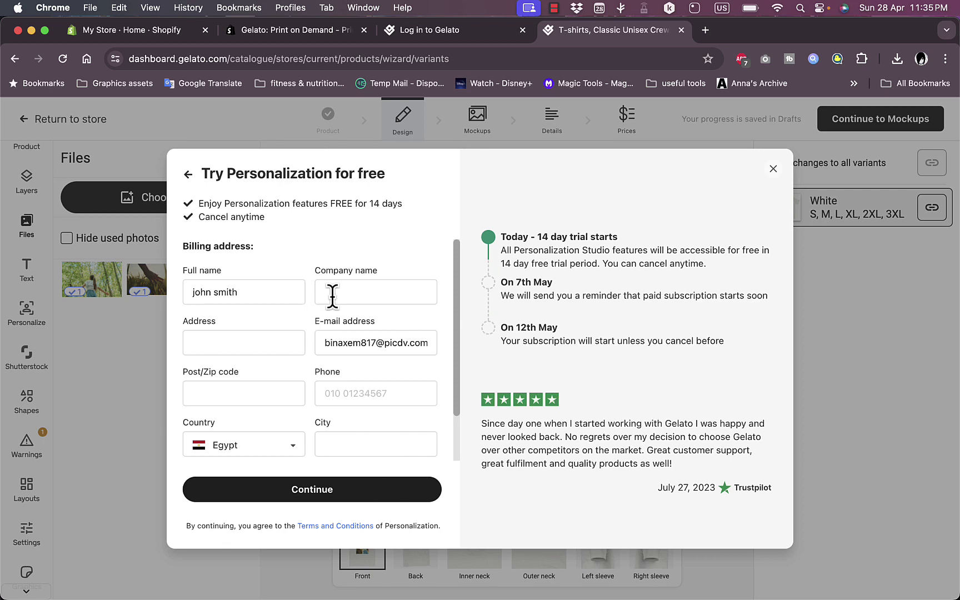
Step: Fill the billing form's company name with howtosimple and dismiss the saved address suggestions
left_click(369, 289)
left_click(405, 327)
left_click(268, 336)
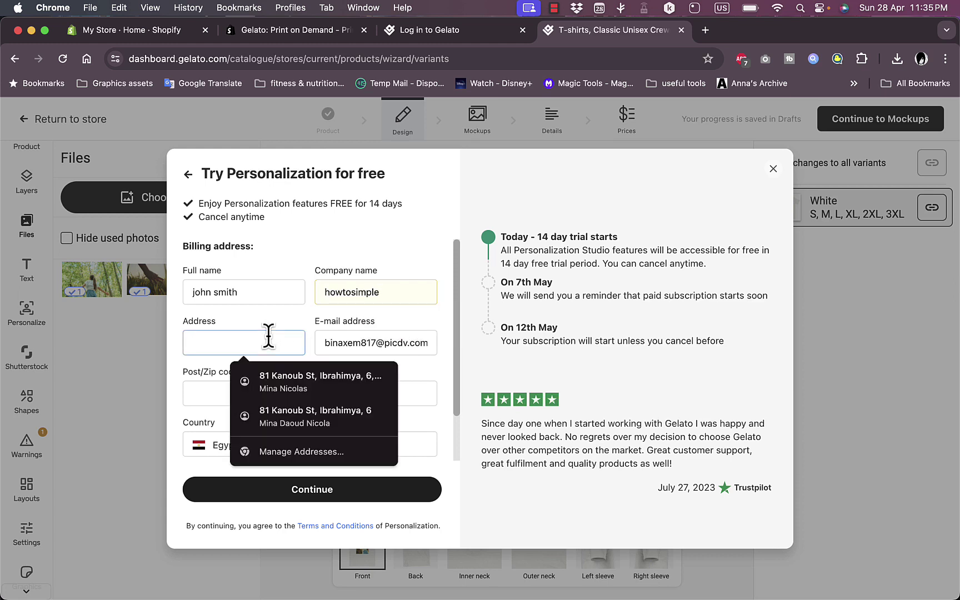
left_click(269, 321)
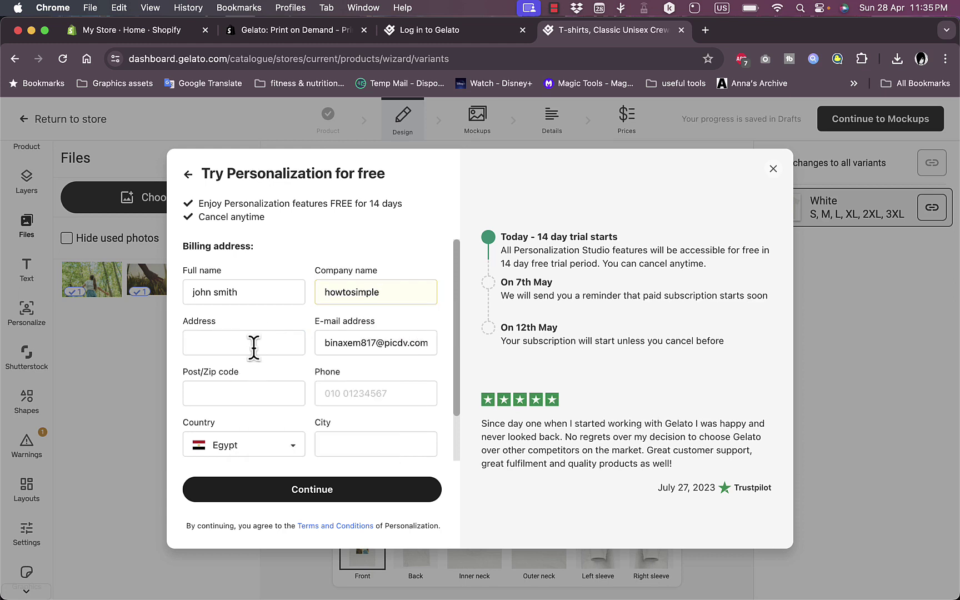
scroll(260, 356, "down", 2)
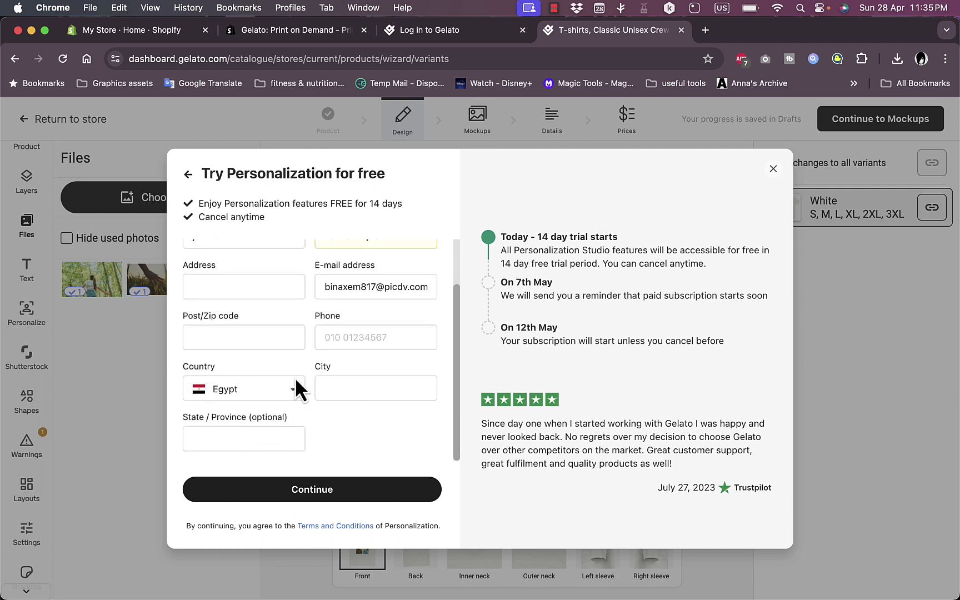
scroll(295, 378, "up", 2)
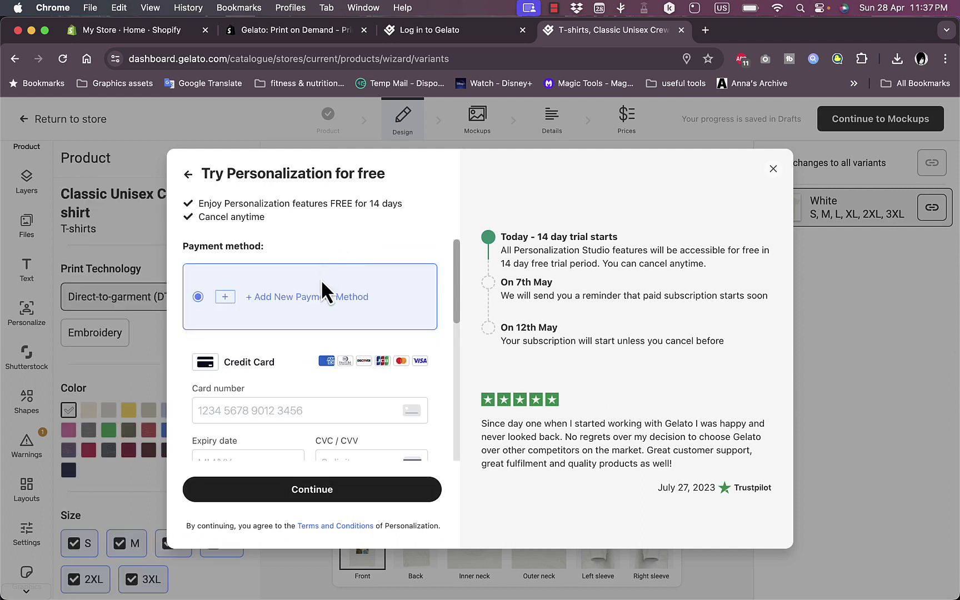
Step: Look over the trial payment page, then close the personalization trial window without signing up
scroll(340, 257, "down", 5)
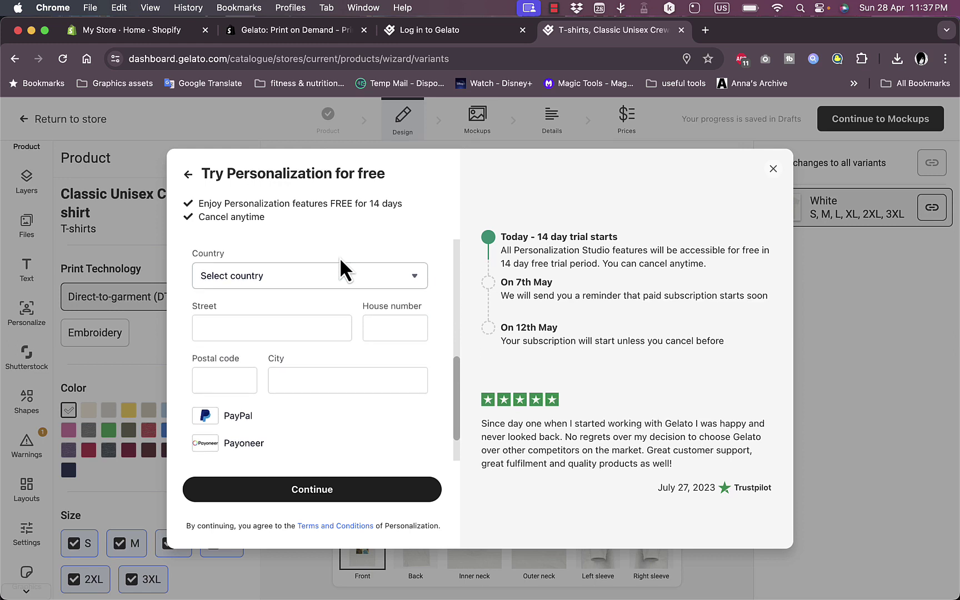
scroll(340, 269, "down", 2)
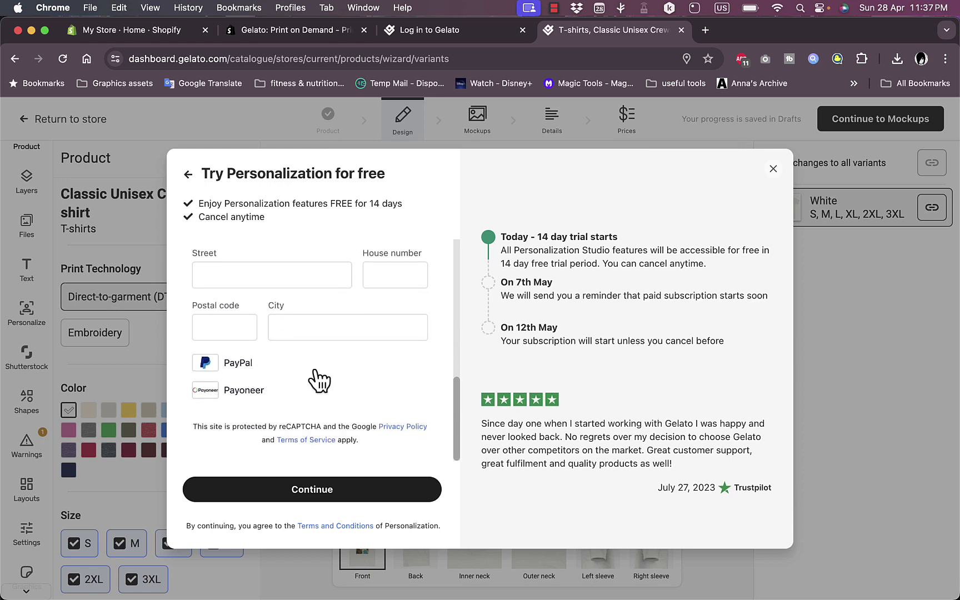
scroll(321, 380, "up", 7)
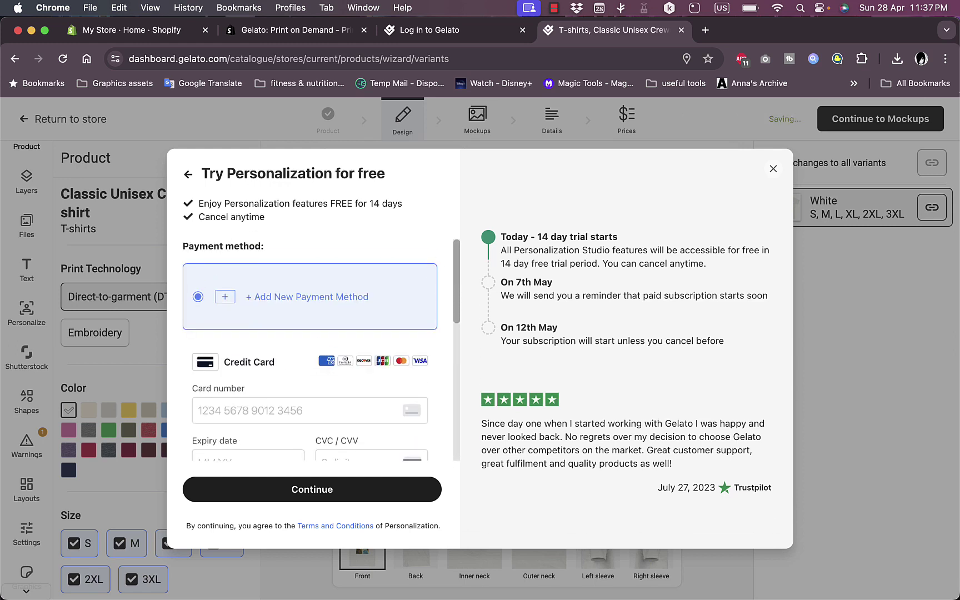
left_click(773, 169)
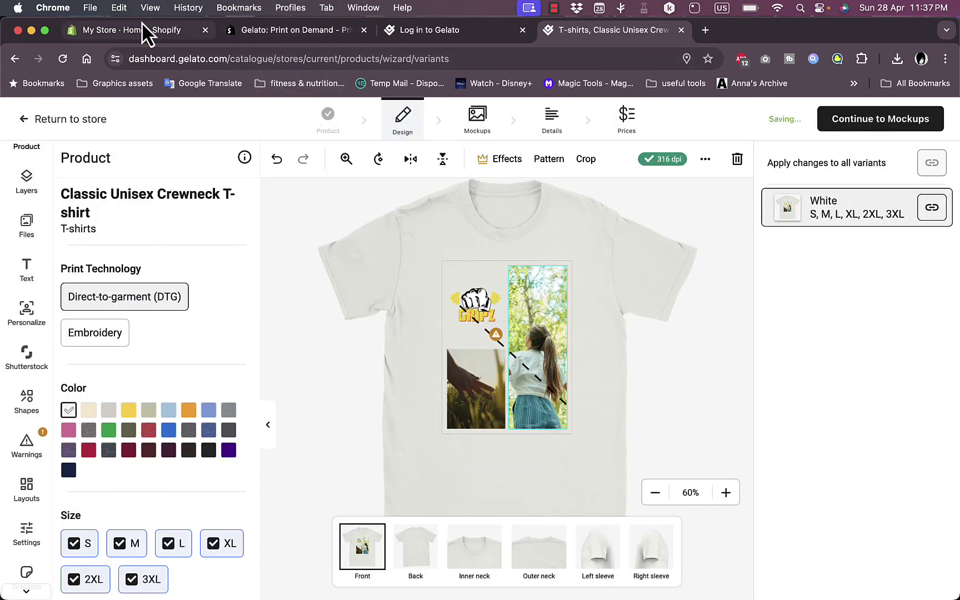
Step: Launch Gelato: Print on Demand from the Shopify admin's installed apps list
left_click(273, 30)
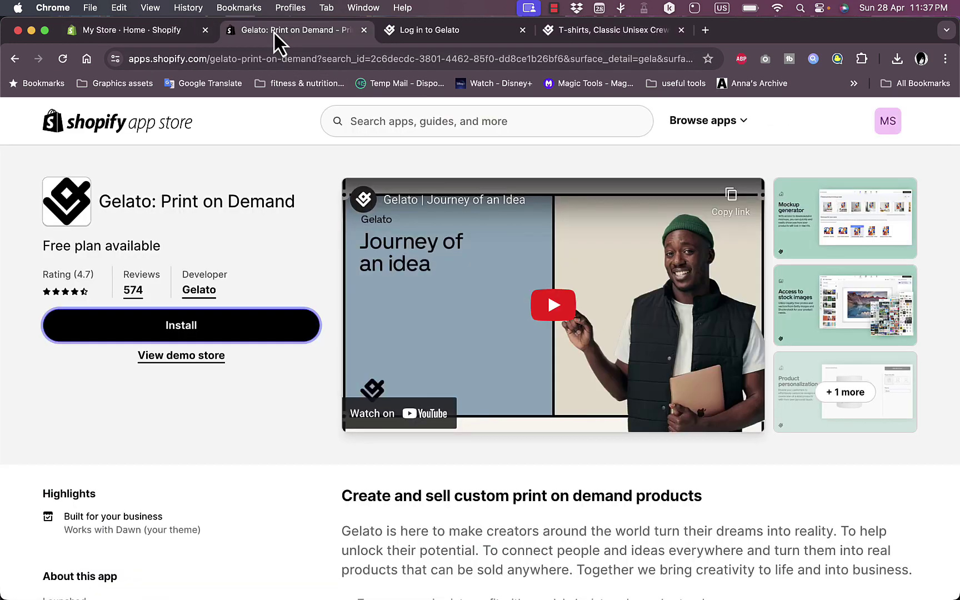
left_click(172, 35)
left_click(113, 381)
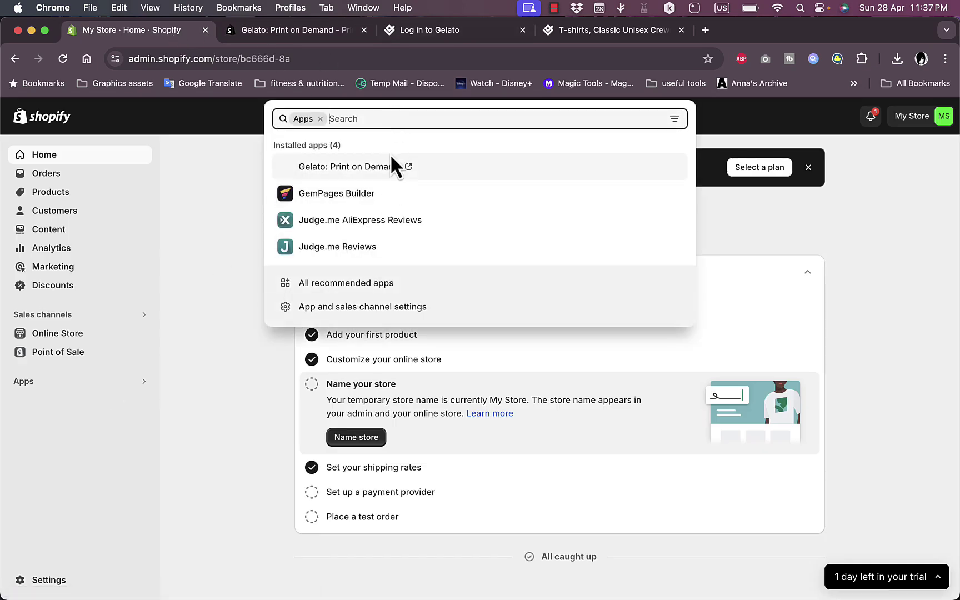
left_click(386, 176)
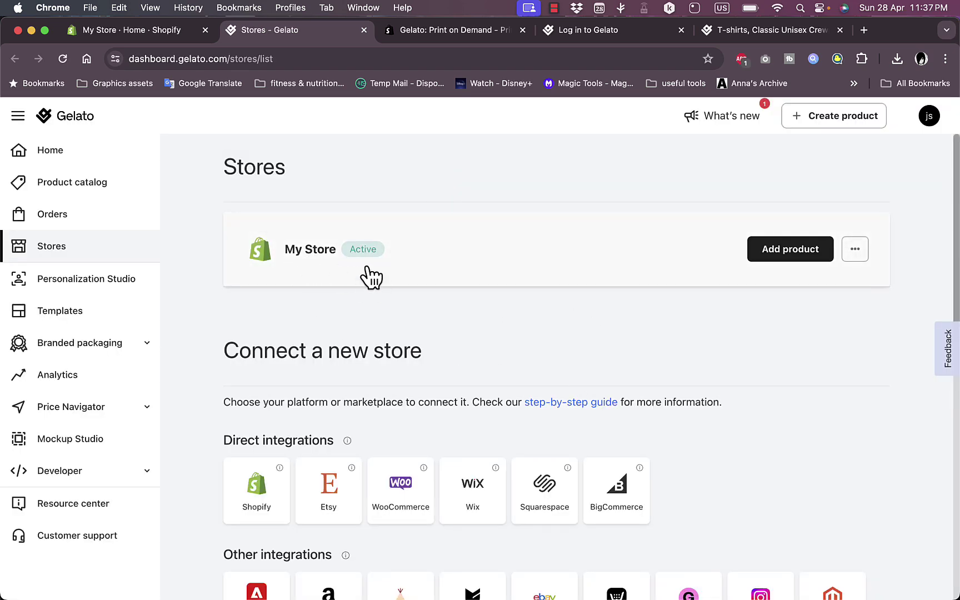
Step: Open My Store on the Stores page and bring up its Add product menu
left_click(319, 269)
left_click(793, 248)
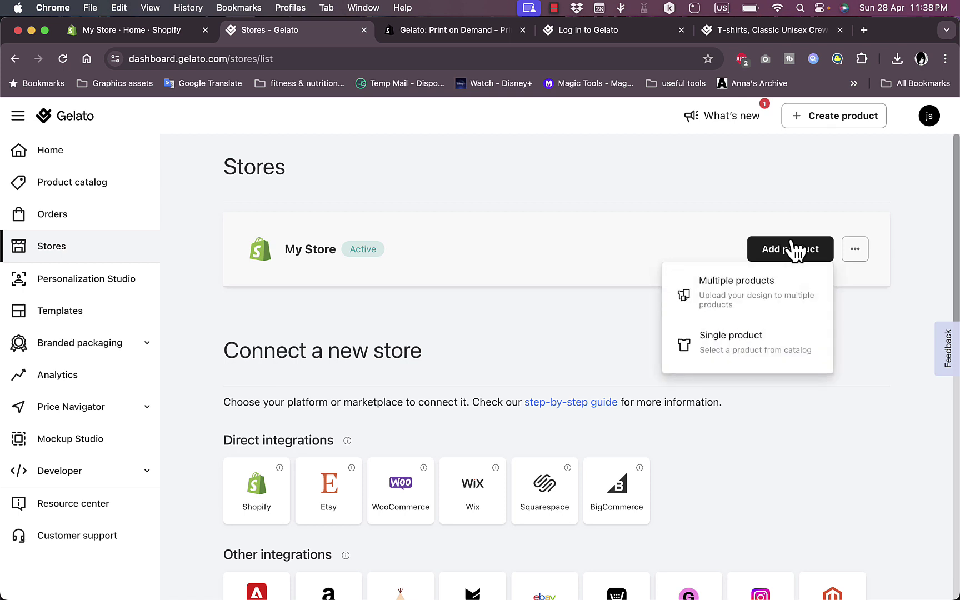
Step: Pick Single product, then Men's clothing > T-shirts > Classic Unisex Crewneck T-shirt
left_click(733, 346)
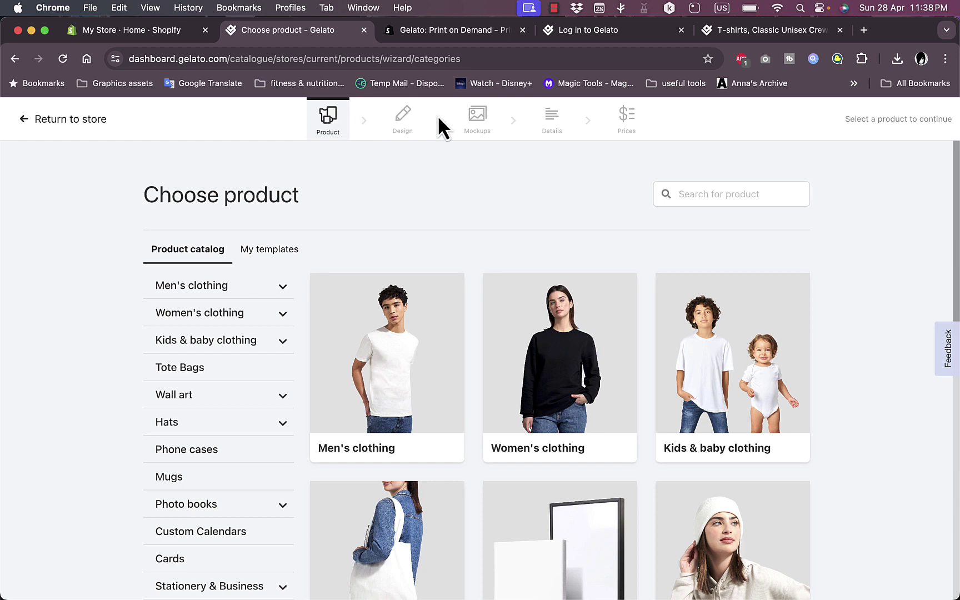
left_click(405, 318)
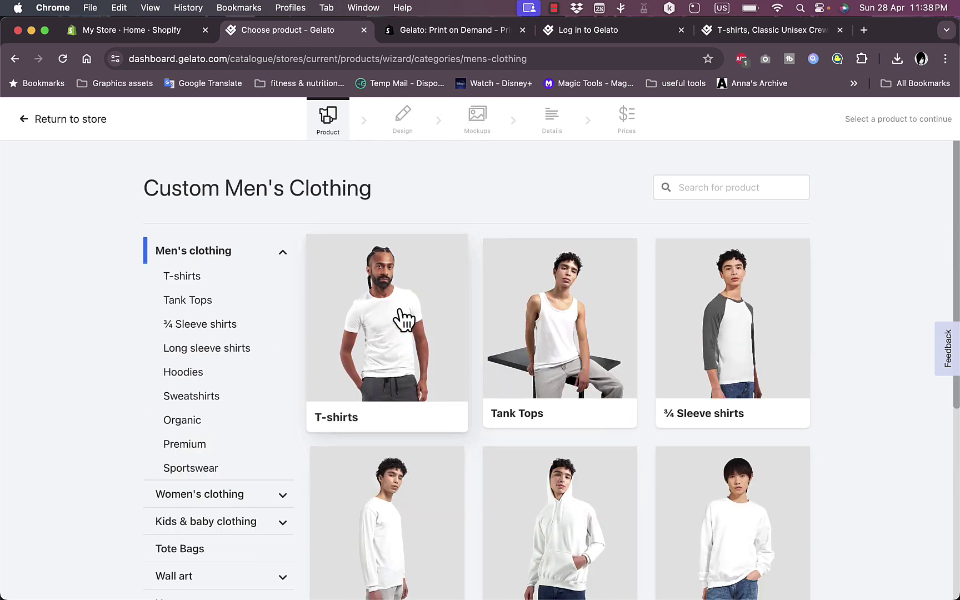
left_click(392, 346)
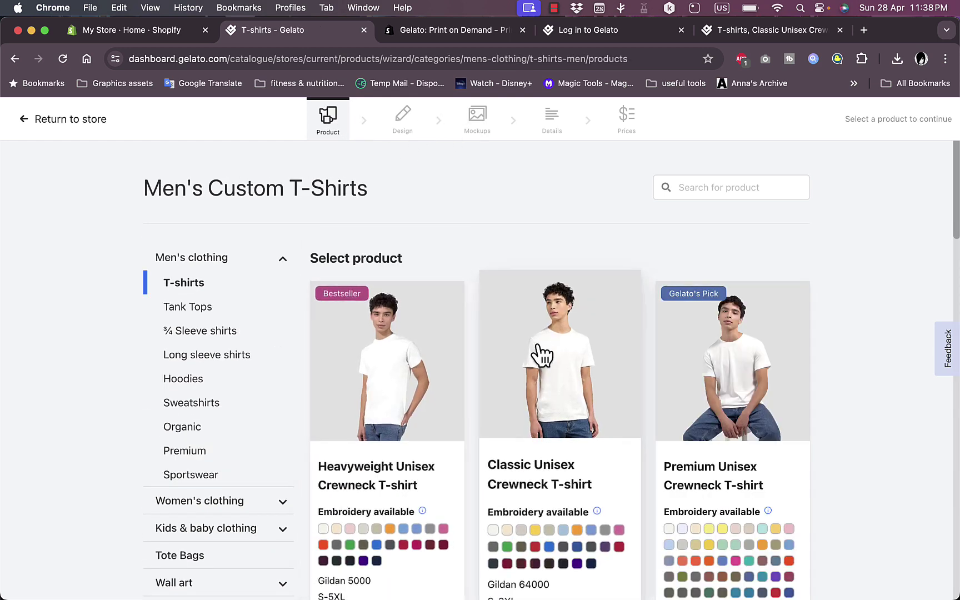
left_click(537, 346)
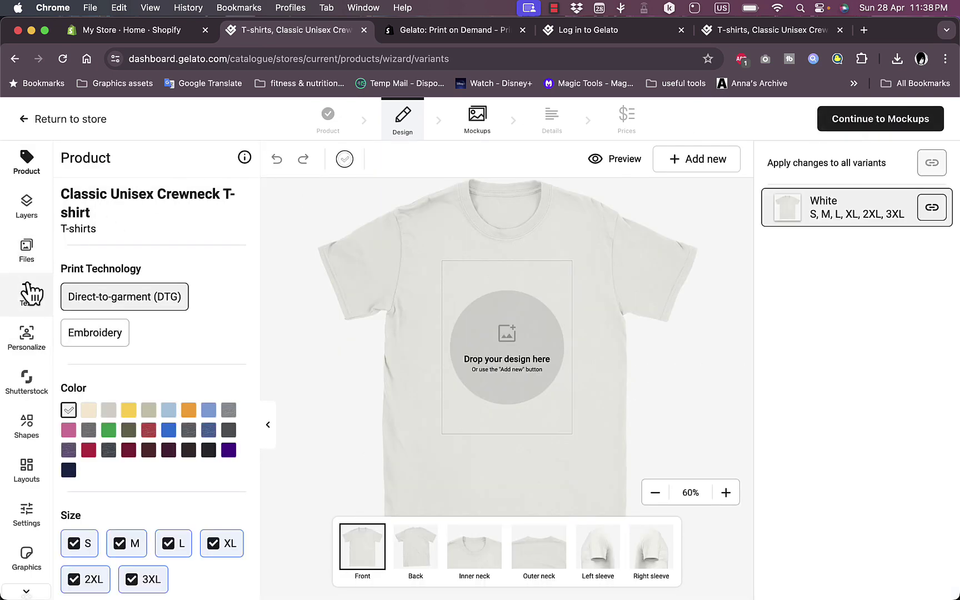
Step: Place the GRIPZ logo from the uploaded files onto the shirt front and select it
left_click(27, 248)
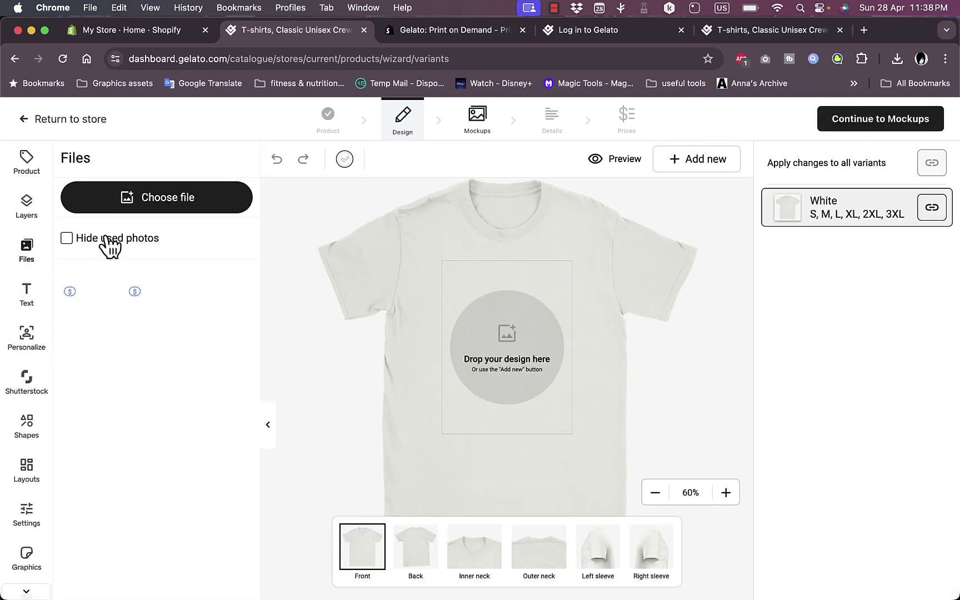
left_click_drag(233, 288, 517, 358)
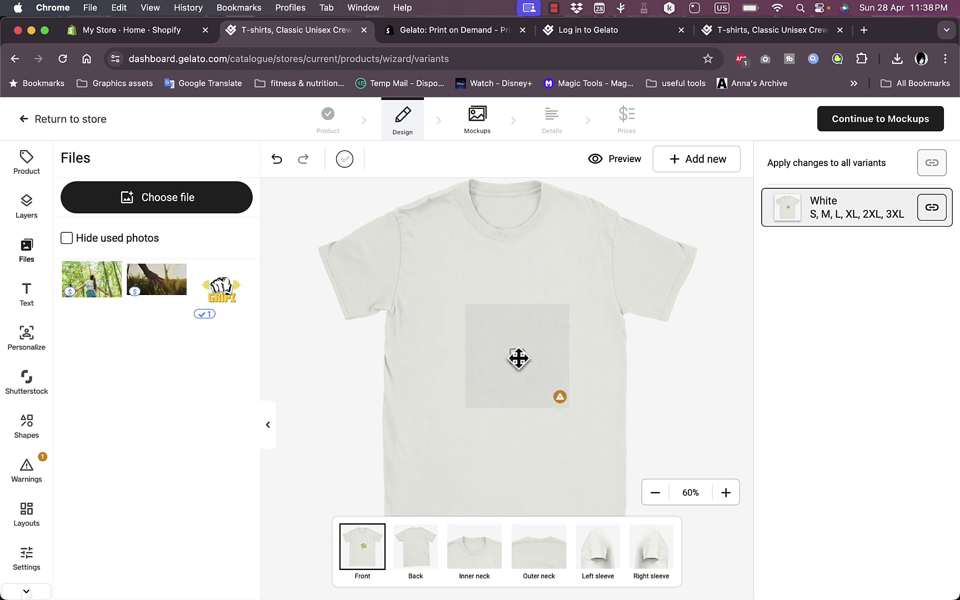
left_click(563, 400)
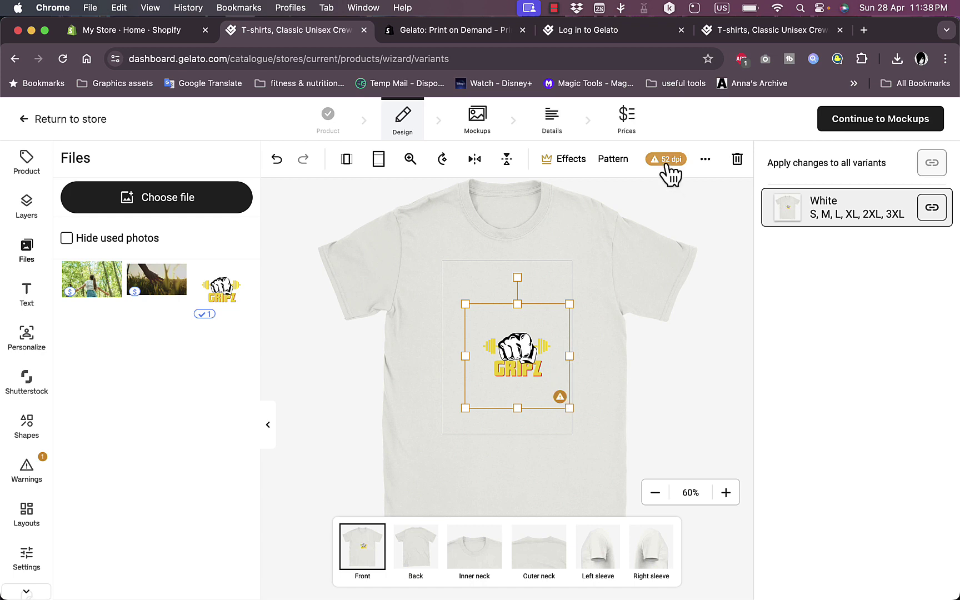
Step: Continue to mockups, add the model-wearing mockup, and dismiss the Gelato Gold offer
left_click(869, 123)
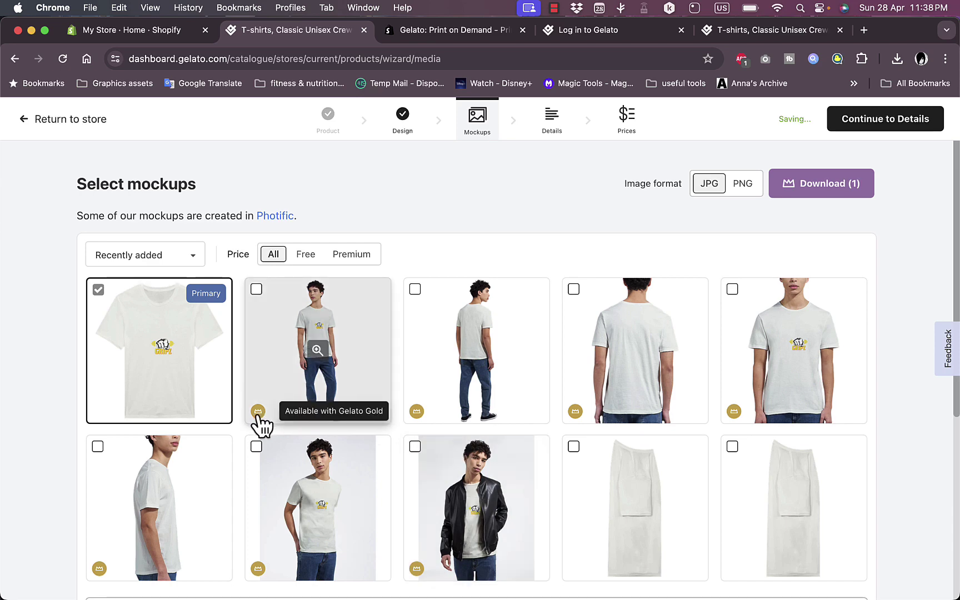
left_click(366, 357)
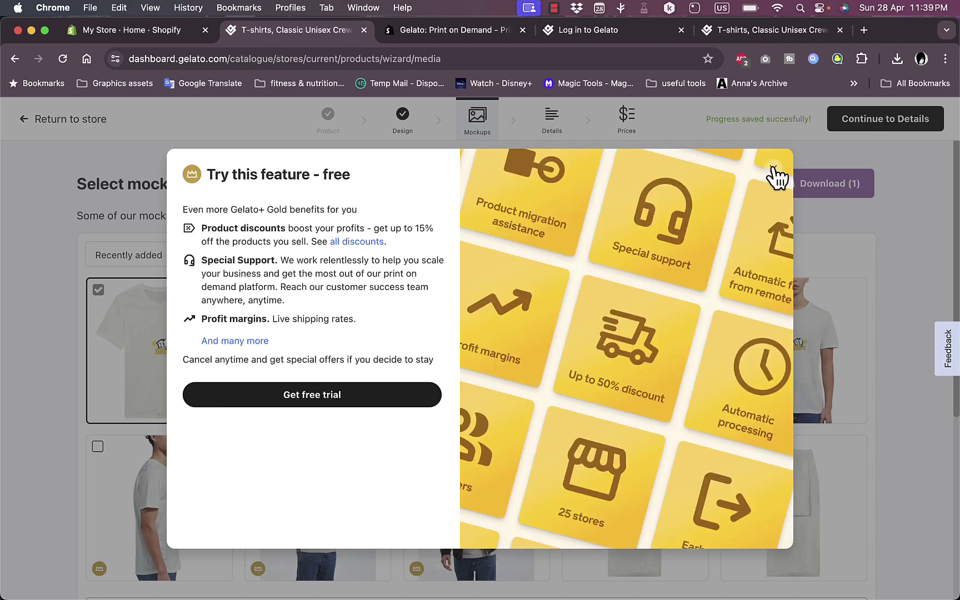
left_click(772, 168)
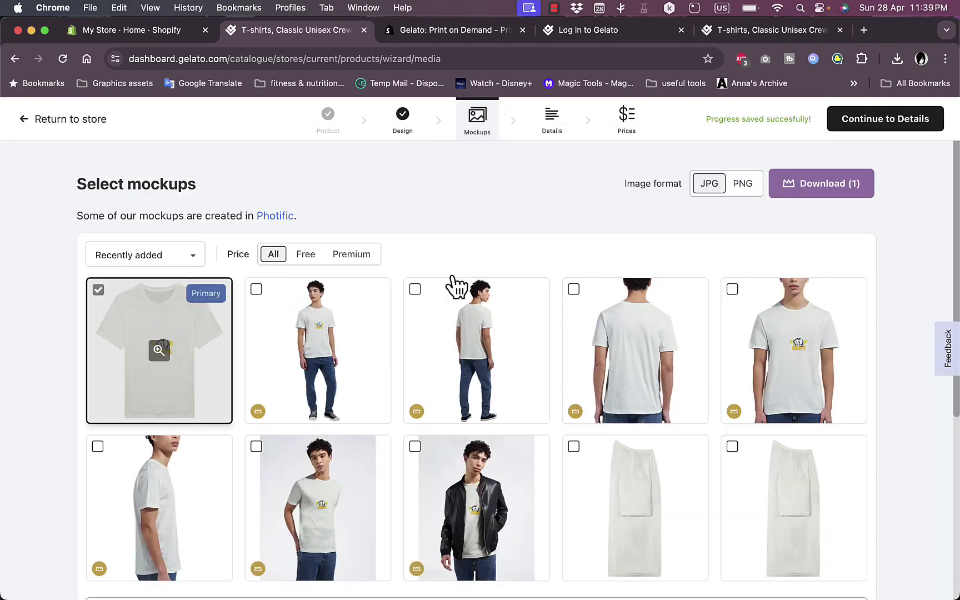
Step: Continue to Details and review the Classic Unisex Crewneck T-shirt title and description
left_click(896, 123)
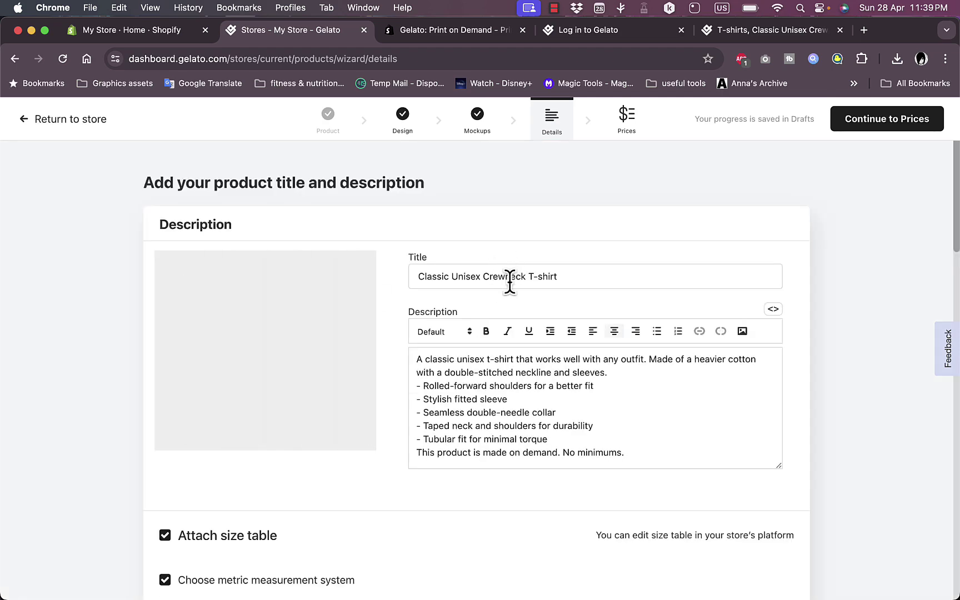
scroll(508, 406, "down", 3)
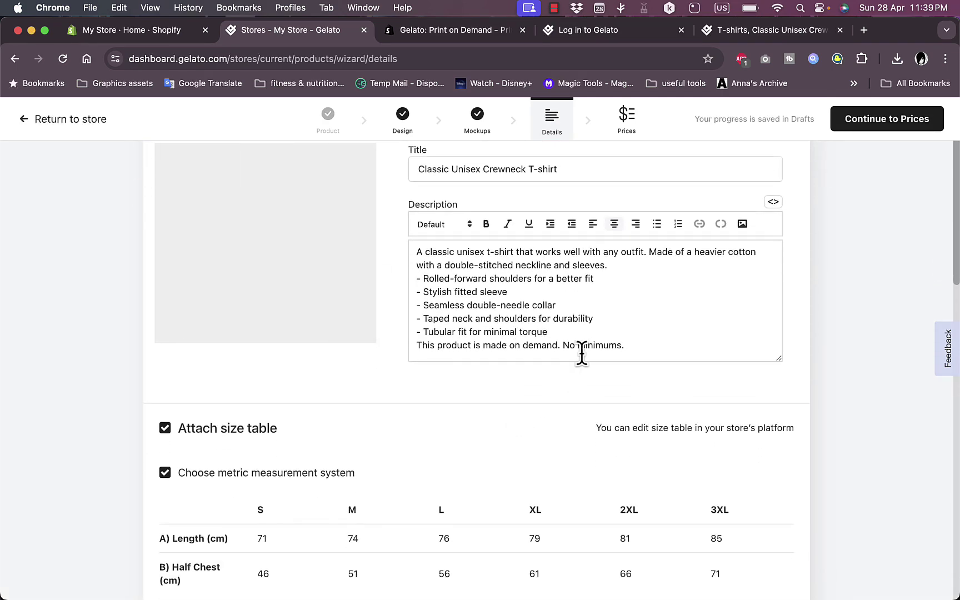
scroll(580, 353, "down", 3)
scroll(582, 355, "up", 3)
scroll(583, 355, "up", 3)
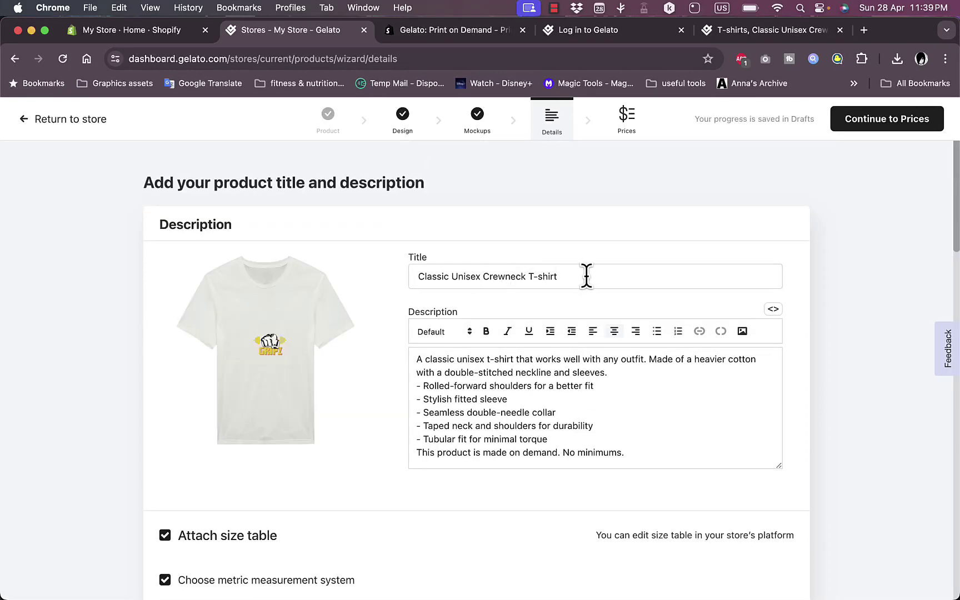
scroll(544, 294, "down", 6)
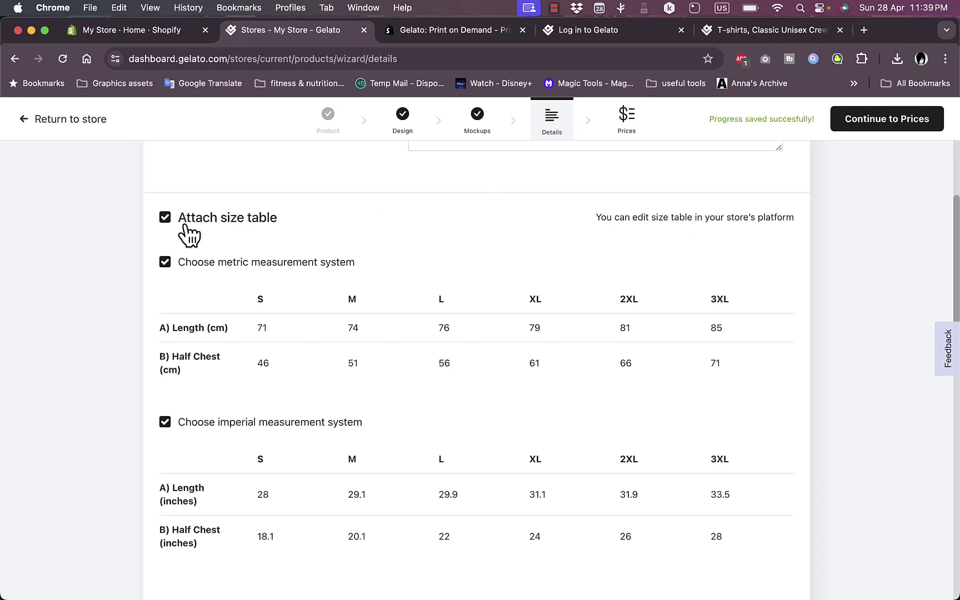
Step: Keep the size table attached after toggling it off and on, and review care instructions
left_click(165, 218)
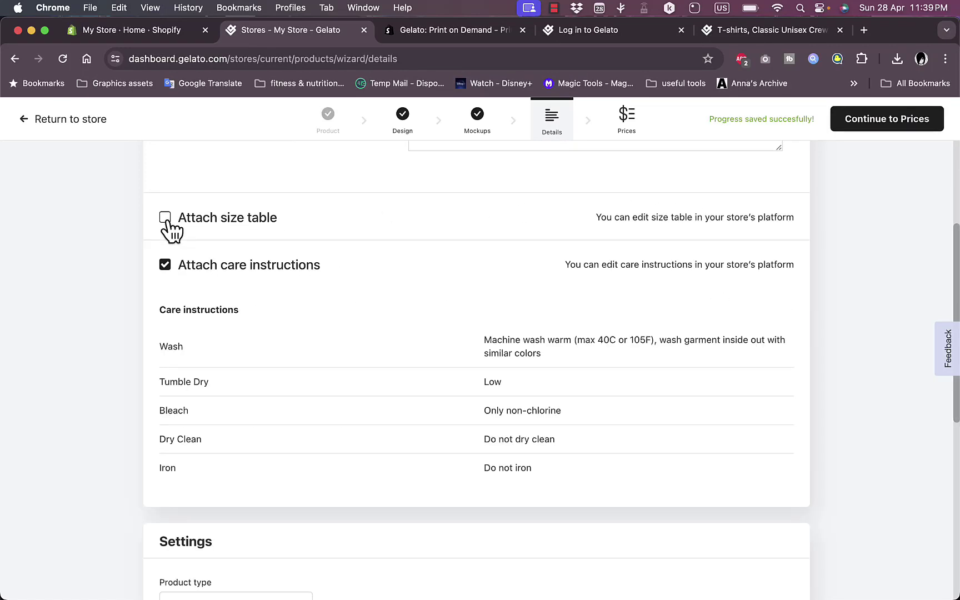
left_click(165, 218)
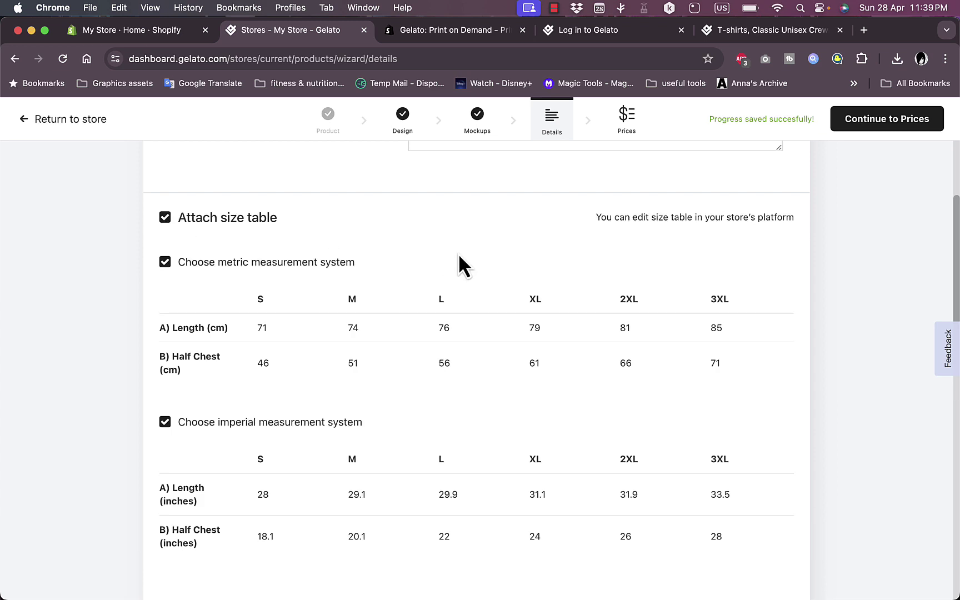
scroll(459, 255, "down", 5)
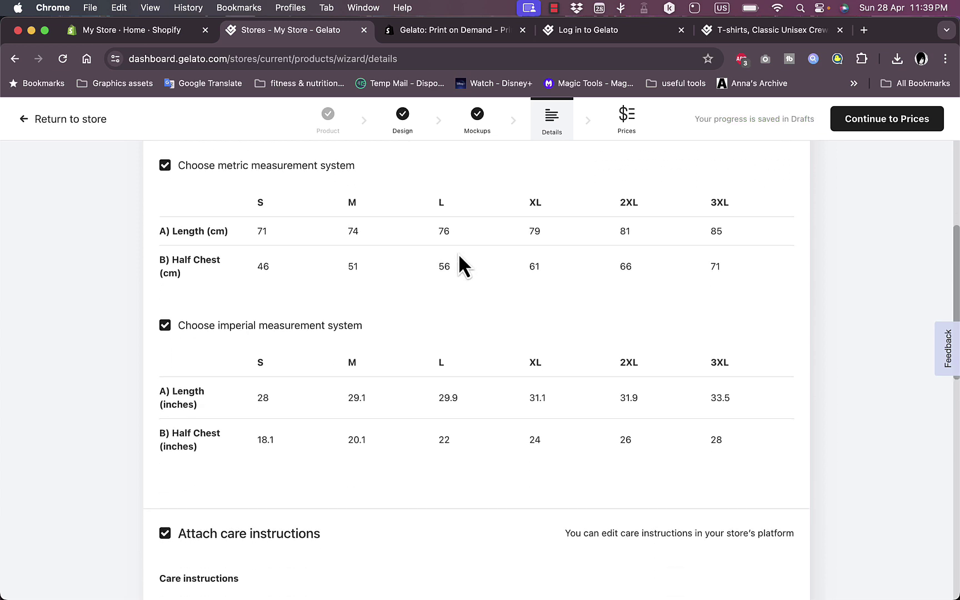
scroll(459, 256, "down", 2)
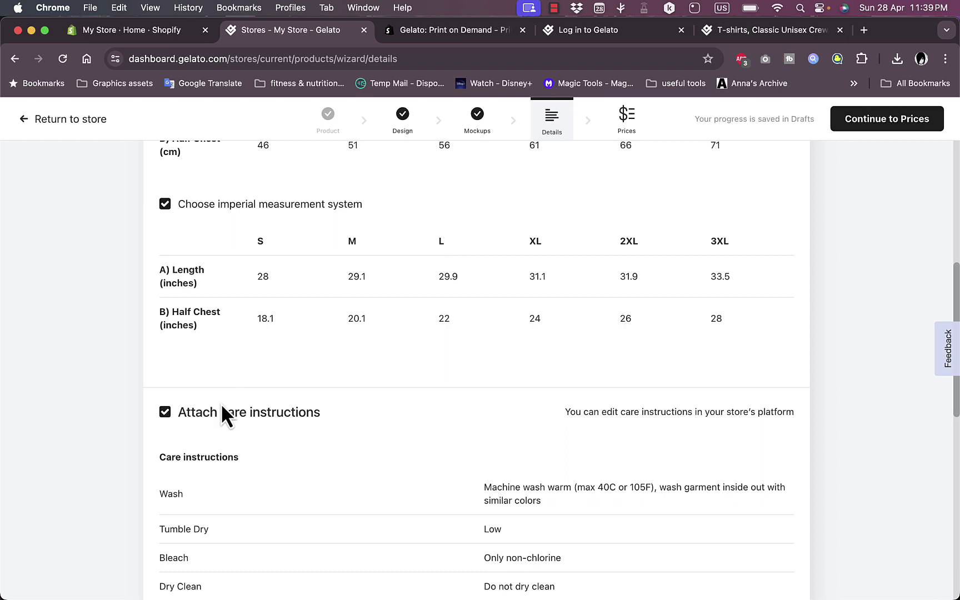
scroll(407, 210, "up", 4)
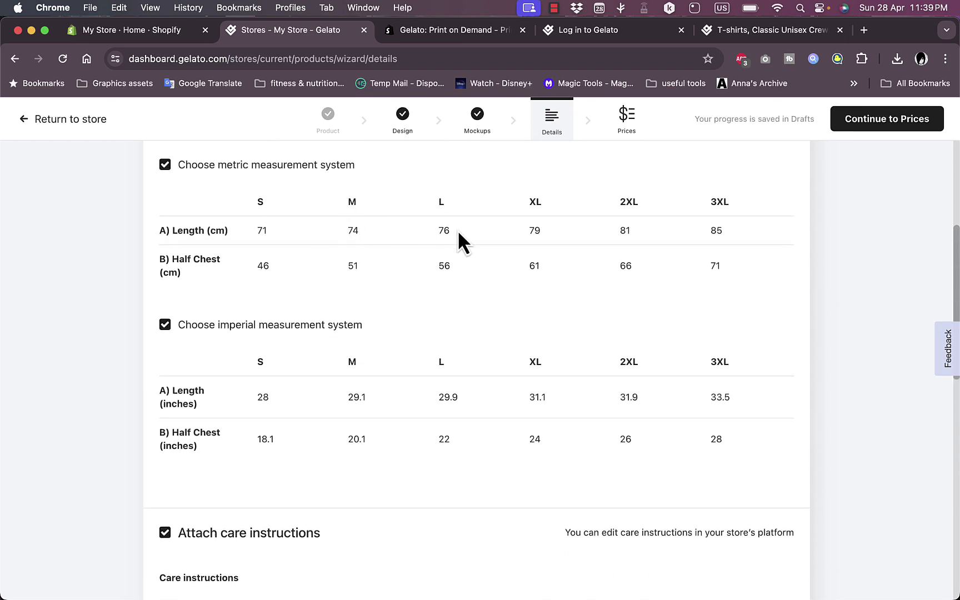
scroll(517, 297, "down", 15)
scroll(386, 286, "down", 2)
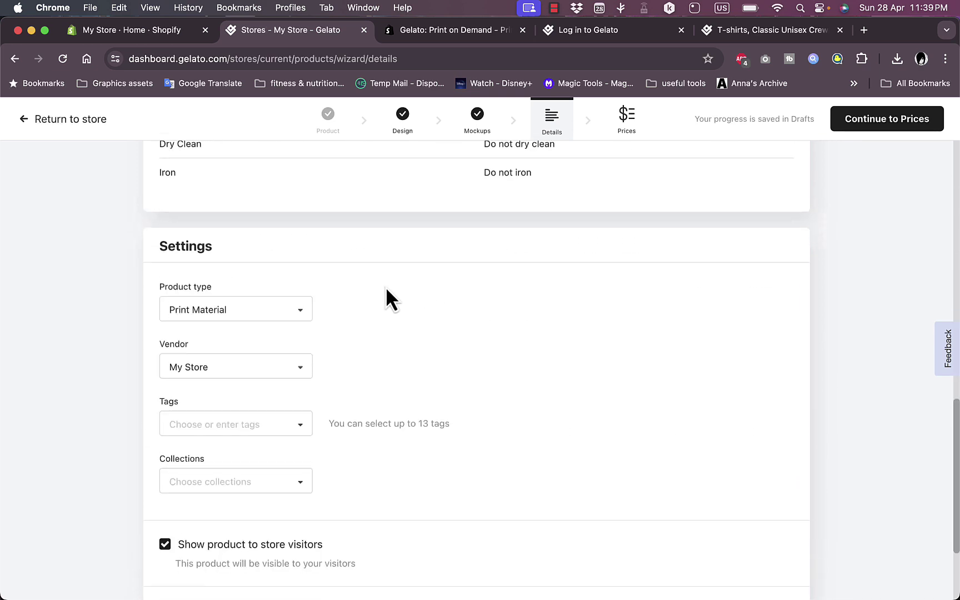
scroll(456, 306, "down", 3)
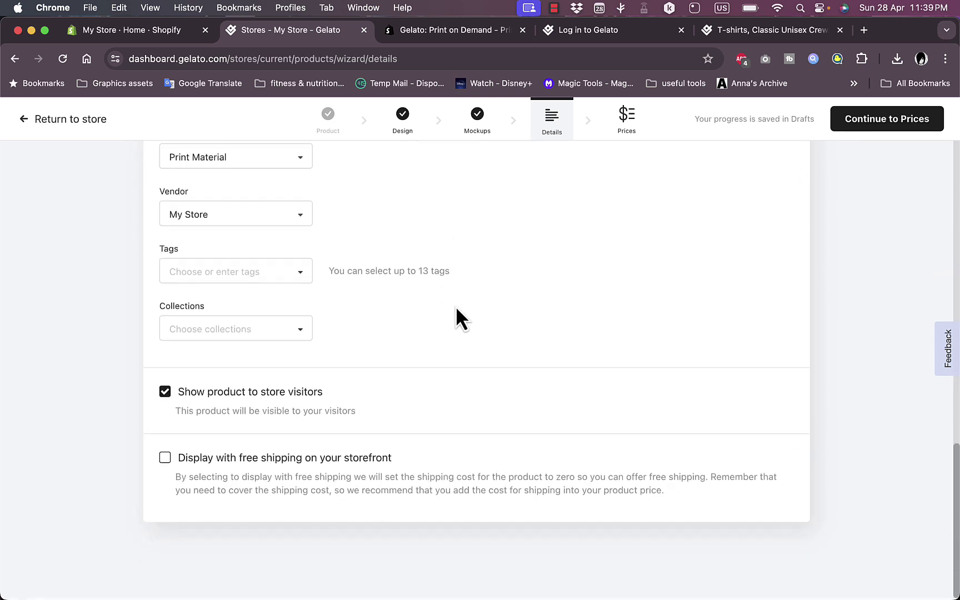
scroll(339, 305, "up", 20)
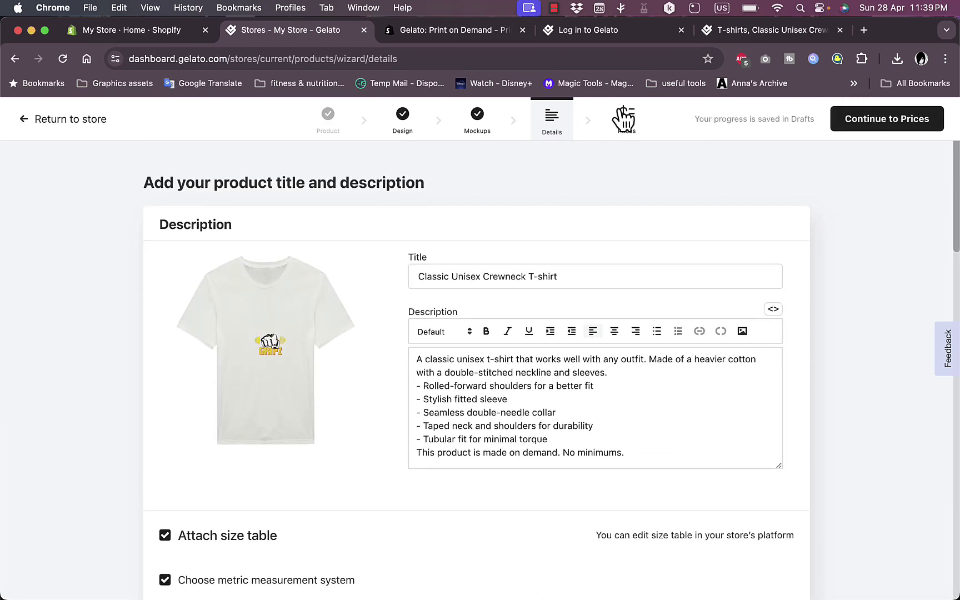
Step: Open the Prices step and set the size S retail price to 20.00 EUR
left_click(872, 125)
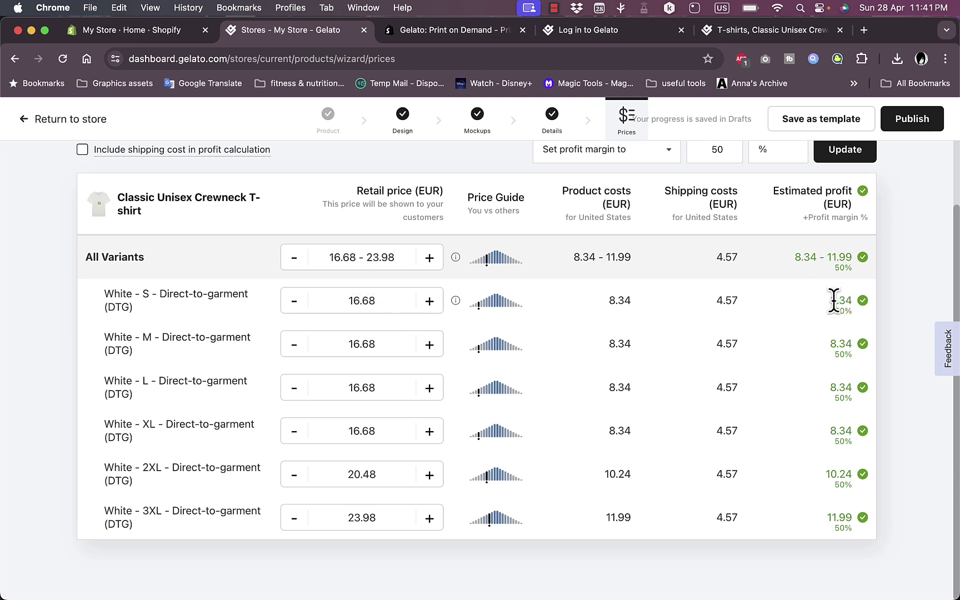
left_click(428, 300)
left_click(428, 300)
left_click(428, 301)
left_click(338, 302)
left_click(338, 301)
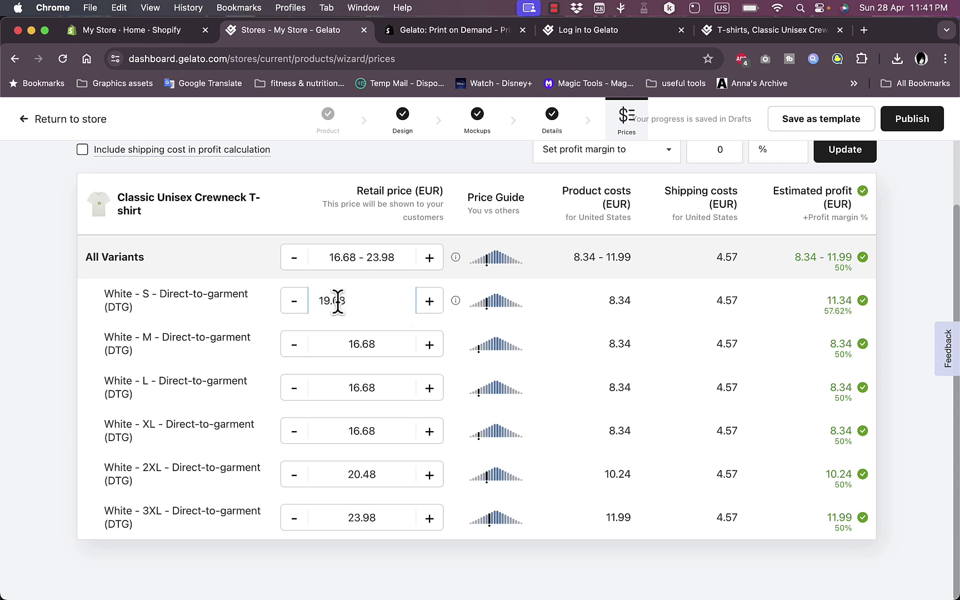
double_click(332, 300)
type("25")
left_click(364, 329)
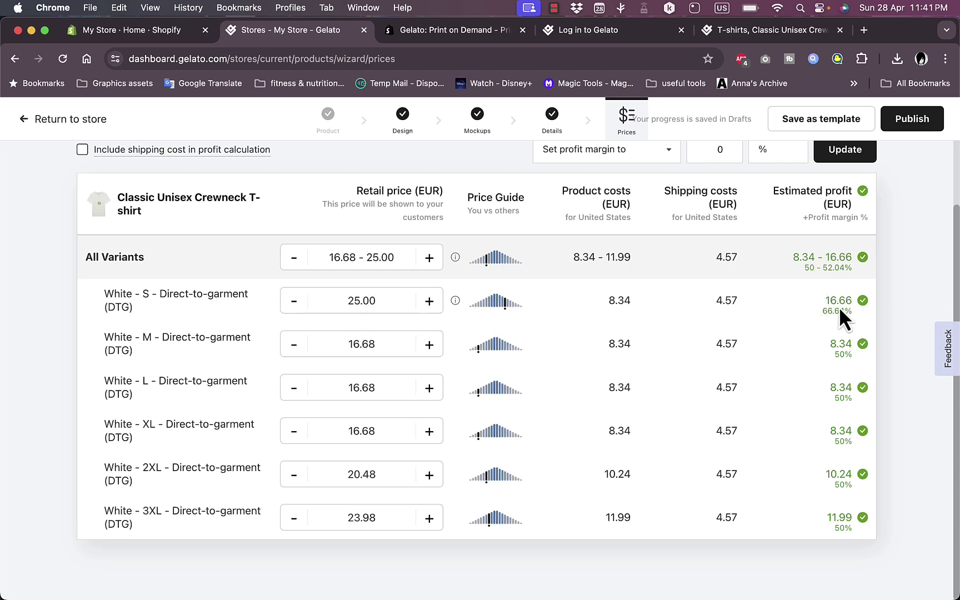
left_click(375, 304)
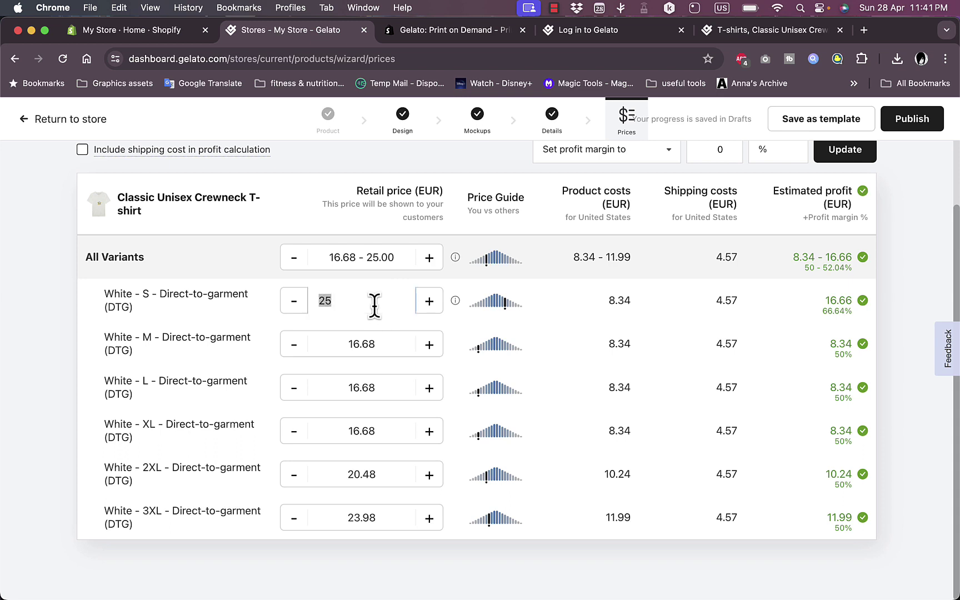
type("20")
Step: Set M, L and XL to 20.00 EUR, 2XL to 25.00 and 3XL to 30.00
left_click(360, 344)
type("2")
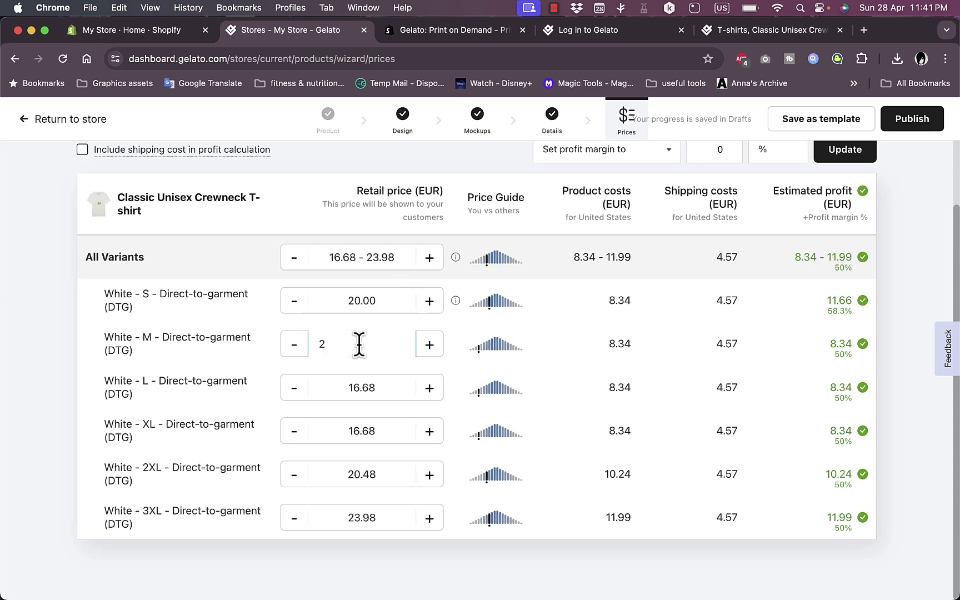
type("0")
left_click(357, 388)
type("20")
left_click(360, 431)
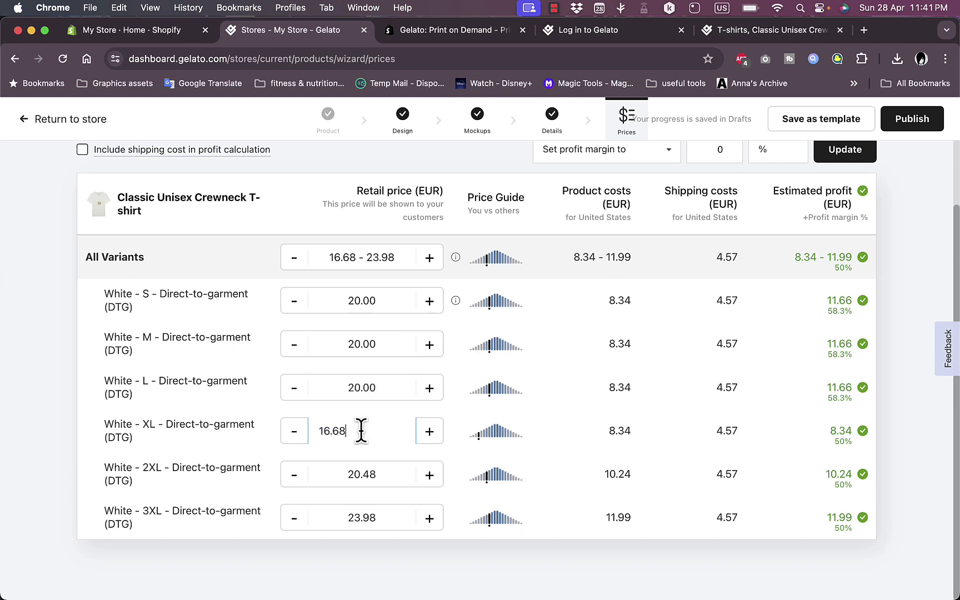
double_click(361, 431)
type("20")
left_click(359, 474)
double_click(359, 474)
type("25")
left_click(362, 517)
double_click(362, 517)
type("30")
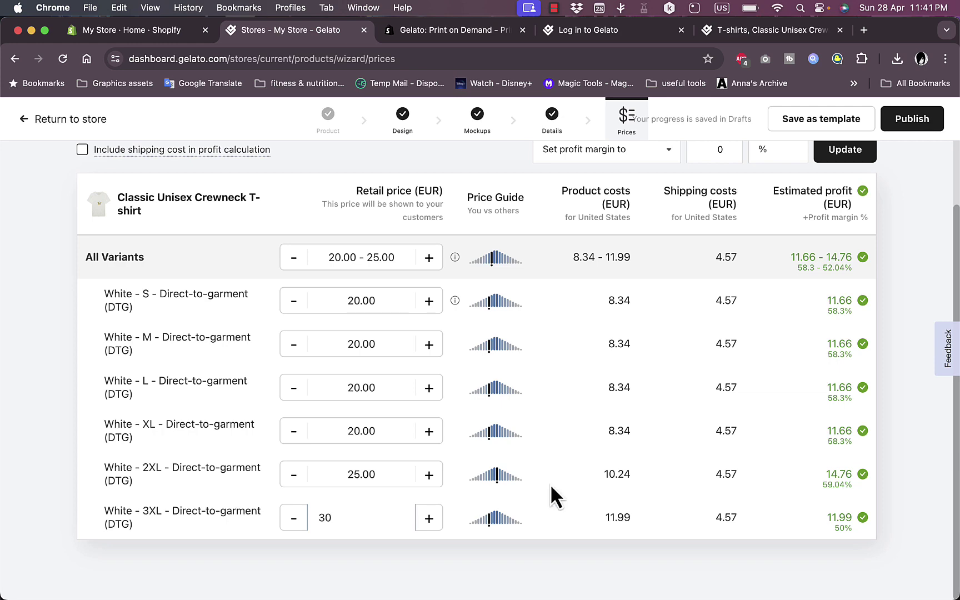
key("Return")
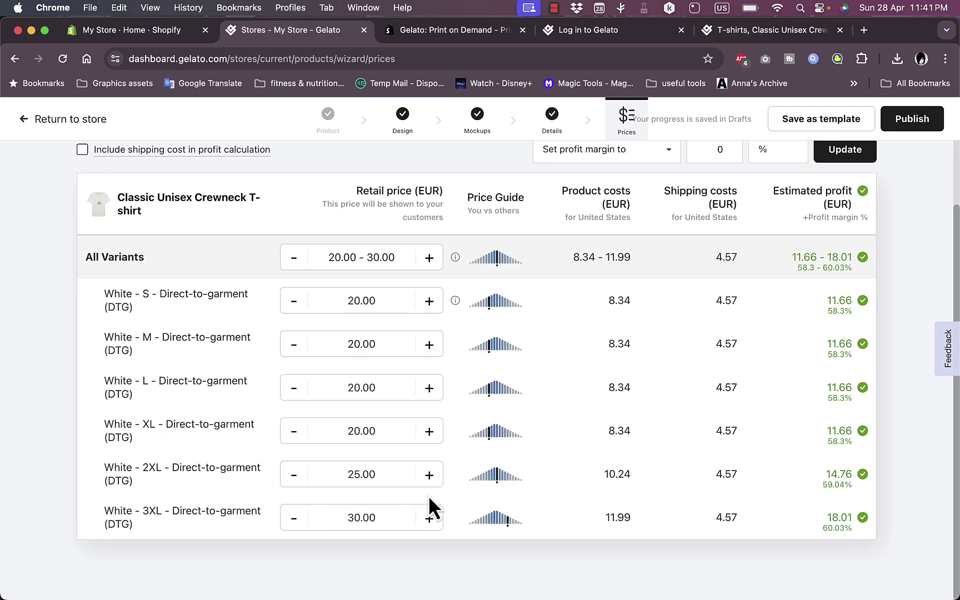
Step: Publish the T-shirt to My Store, applying the profit margin update to every variant
scroll(521, 442, "up", 2)
scroll(520, 432, "up", 4)
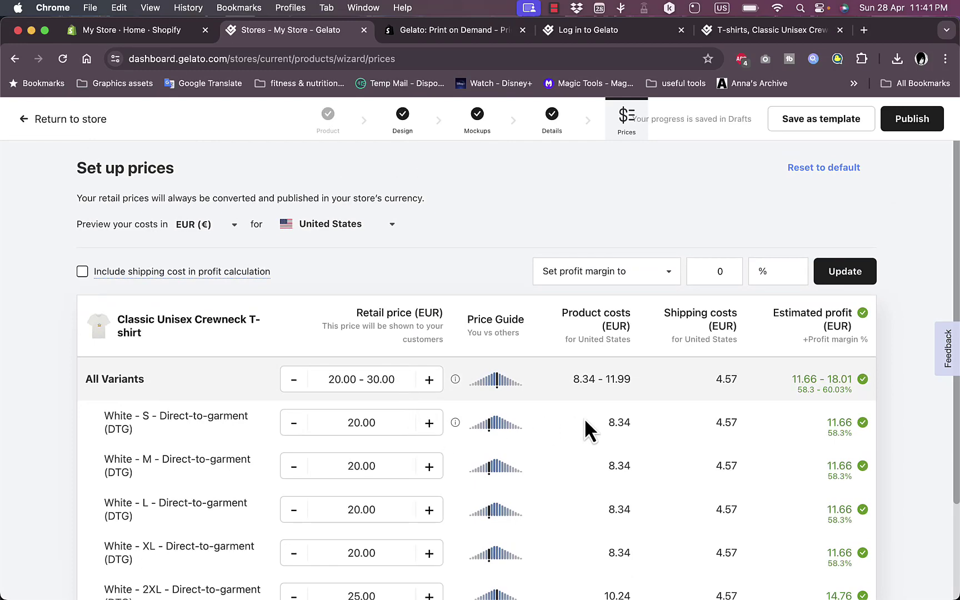
scroll(584, 425, "down", 4)
scroll(696, 375, "up", 5)
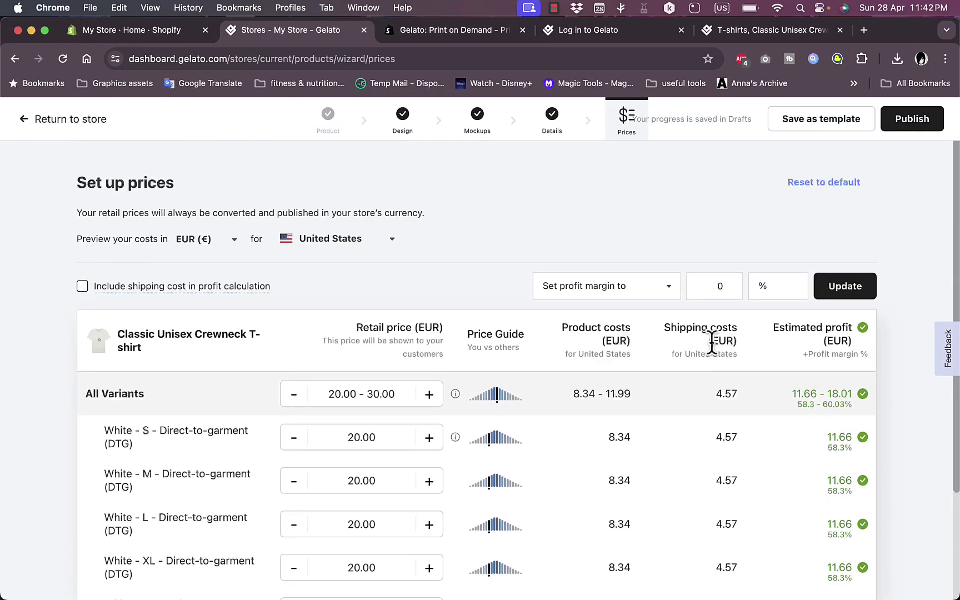
left_click(907, 128)
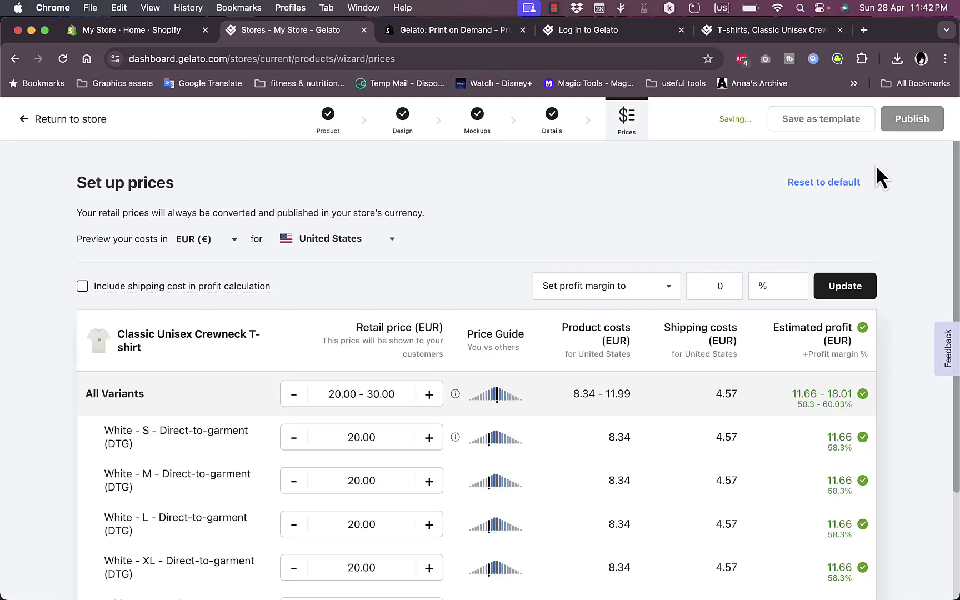
left_click(845, 286)
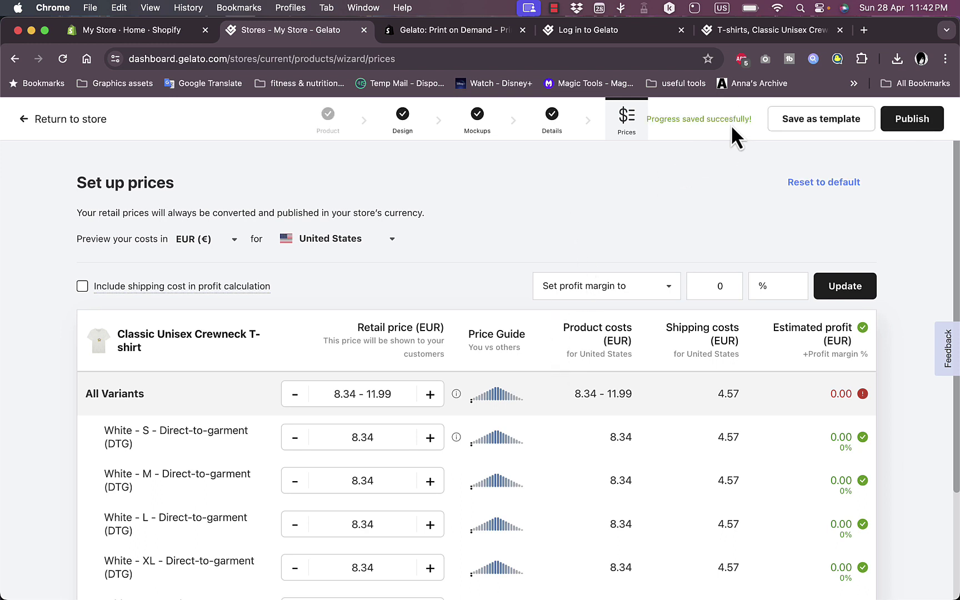
left_click(933, 121)
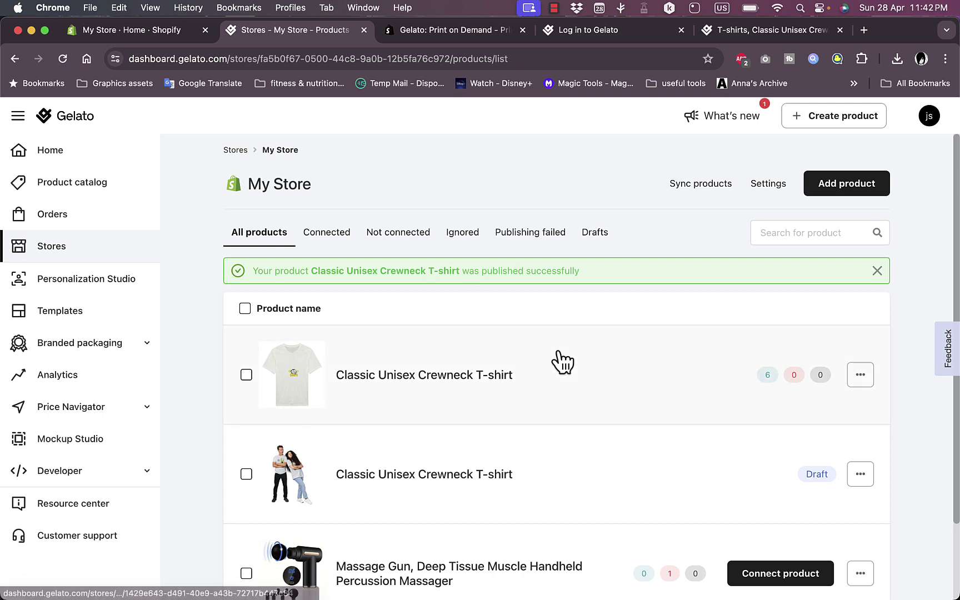
Step: Switch back to the Shopify admin and open the Products list
left_click(142, 32)
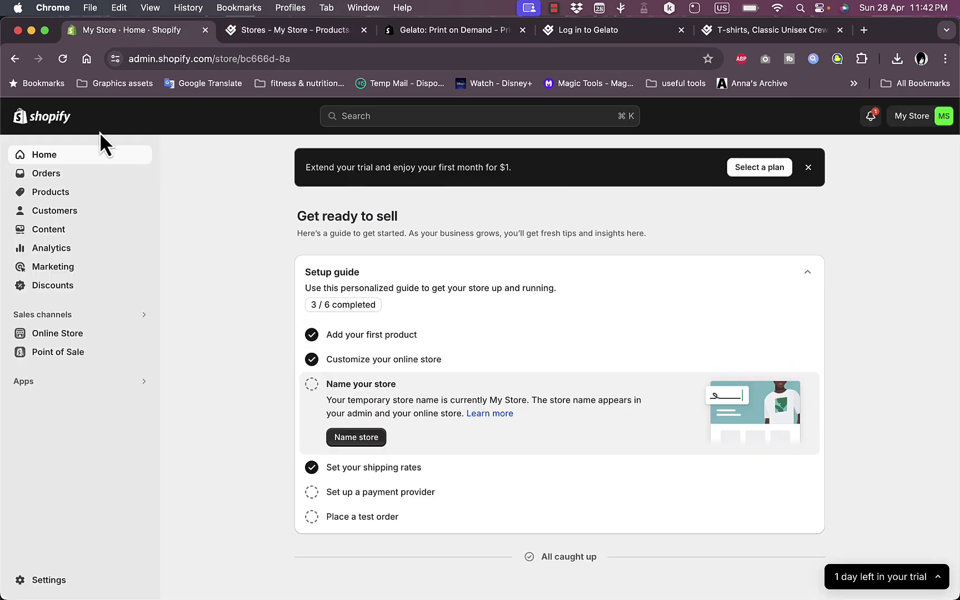
left_click(51, 194)
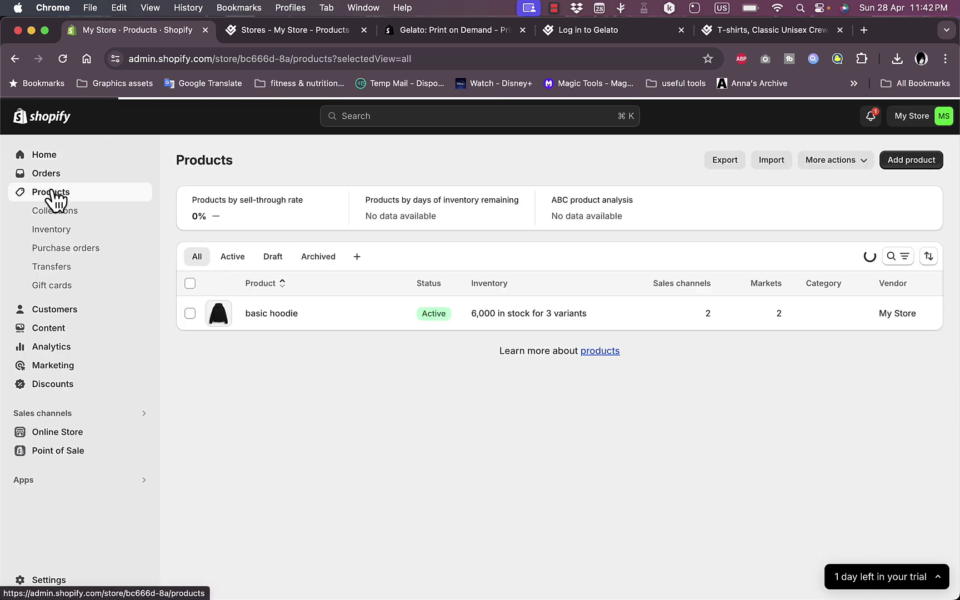